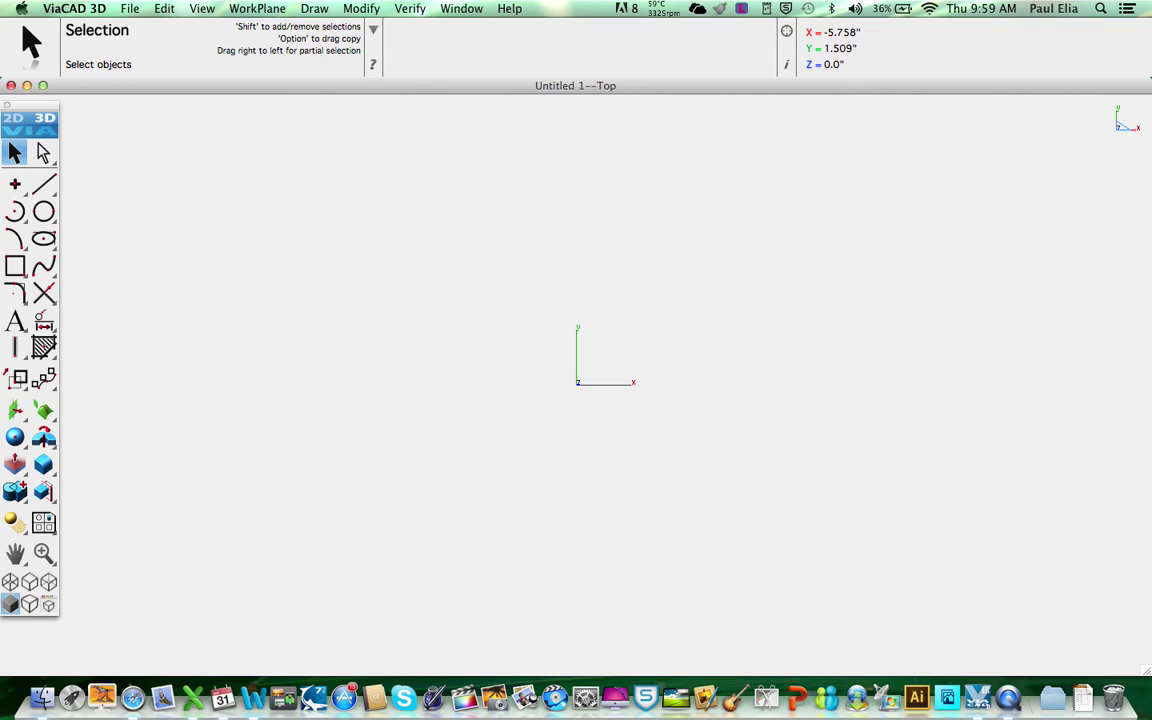
Set the measurement units to inches in the preferences and apply the setting.
{"action": "left_click", "coordinate": [73, 8]}
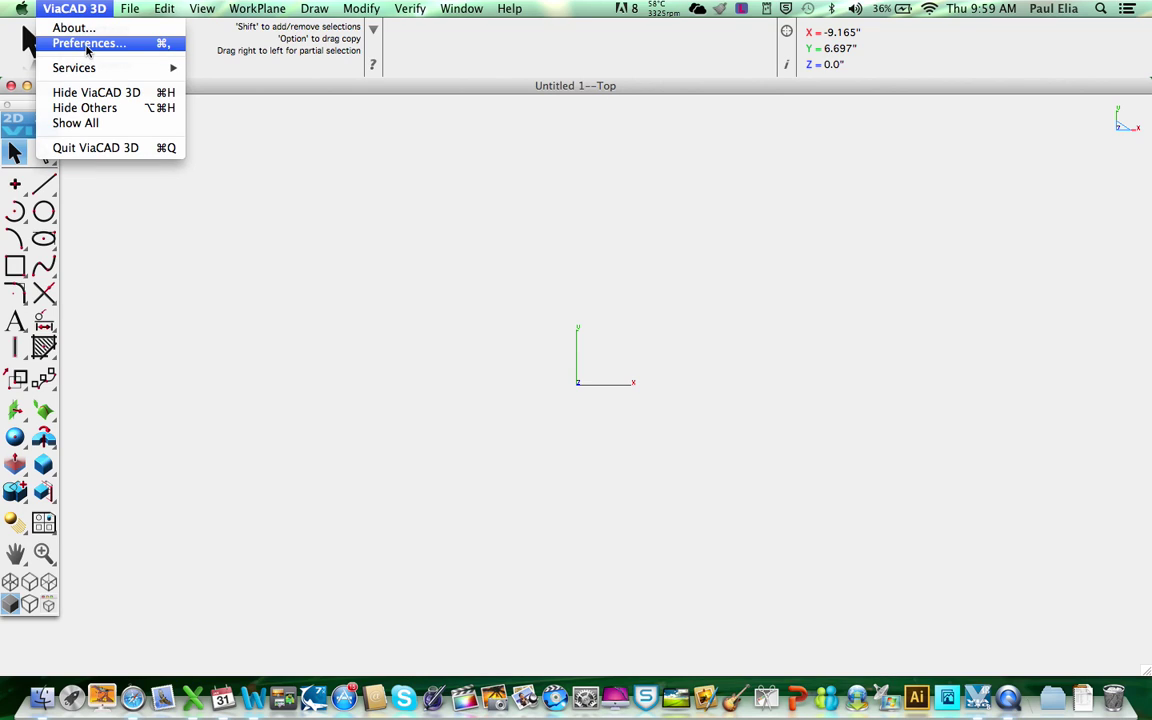
{"action": "left_click", "coordinate": [88, 44]}
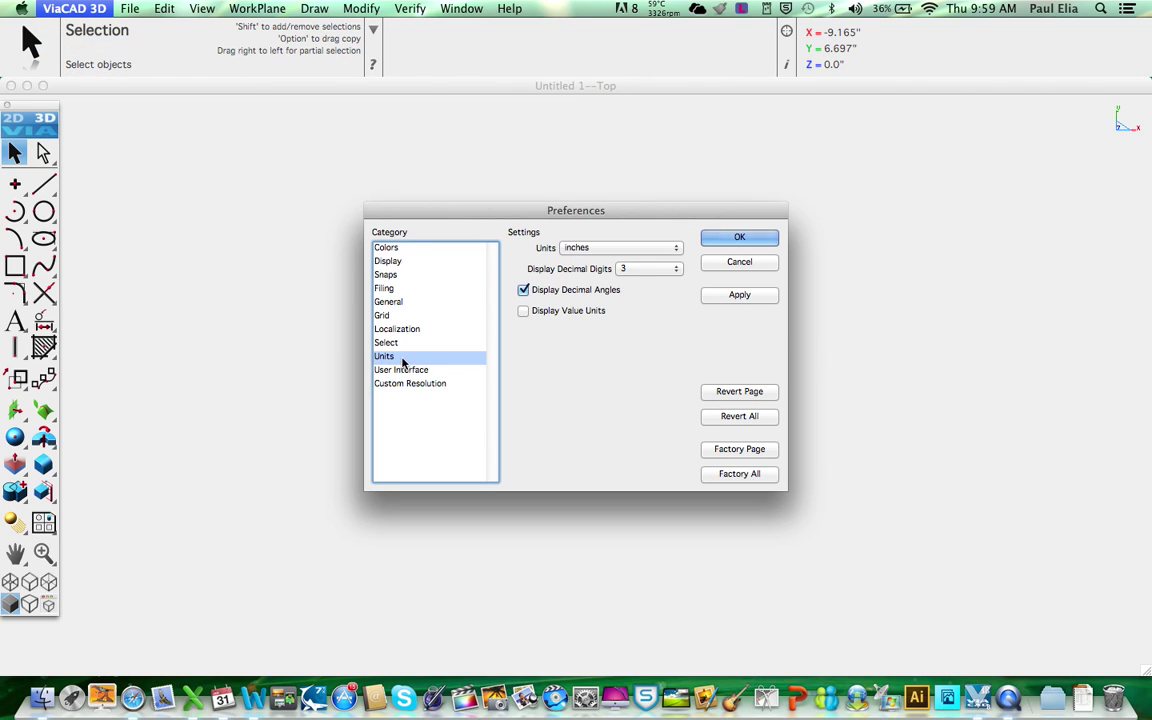
{"action": "left_click", "coordinate": [604, 250]}
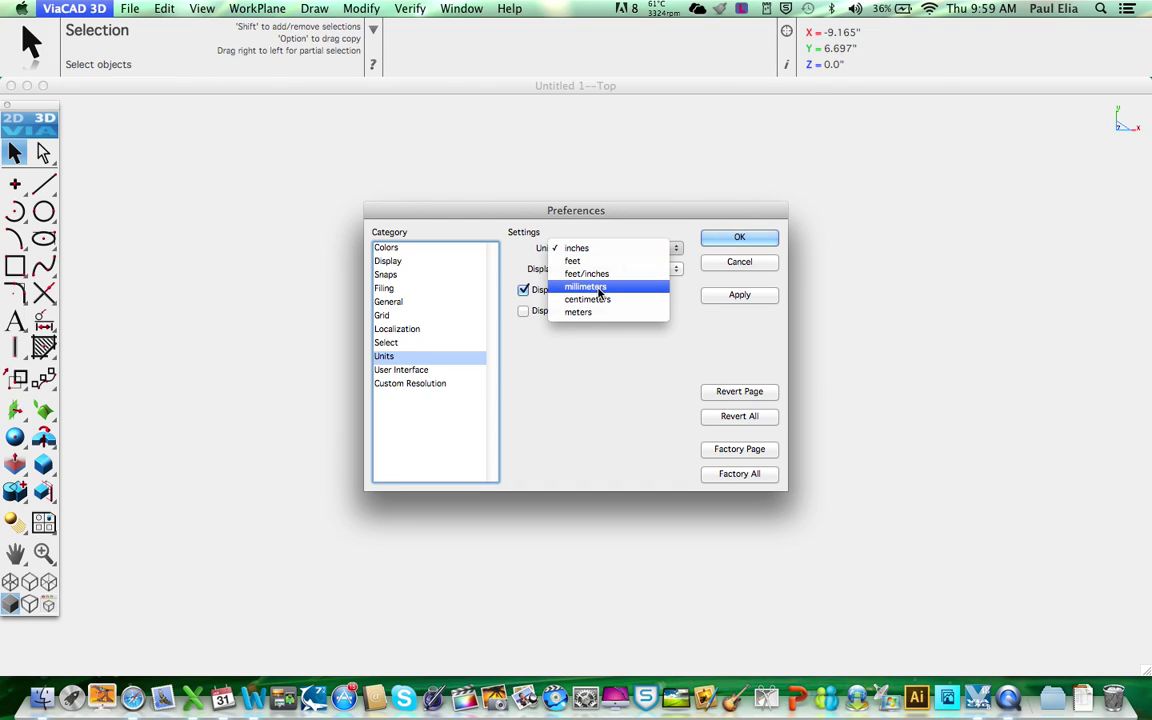
{"action": "left_click", "coordinate": [599, 288]}
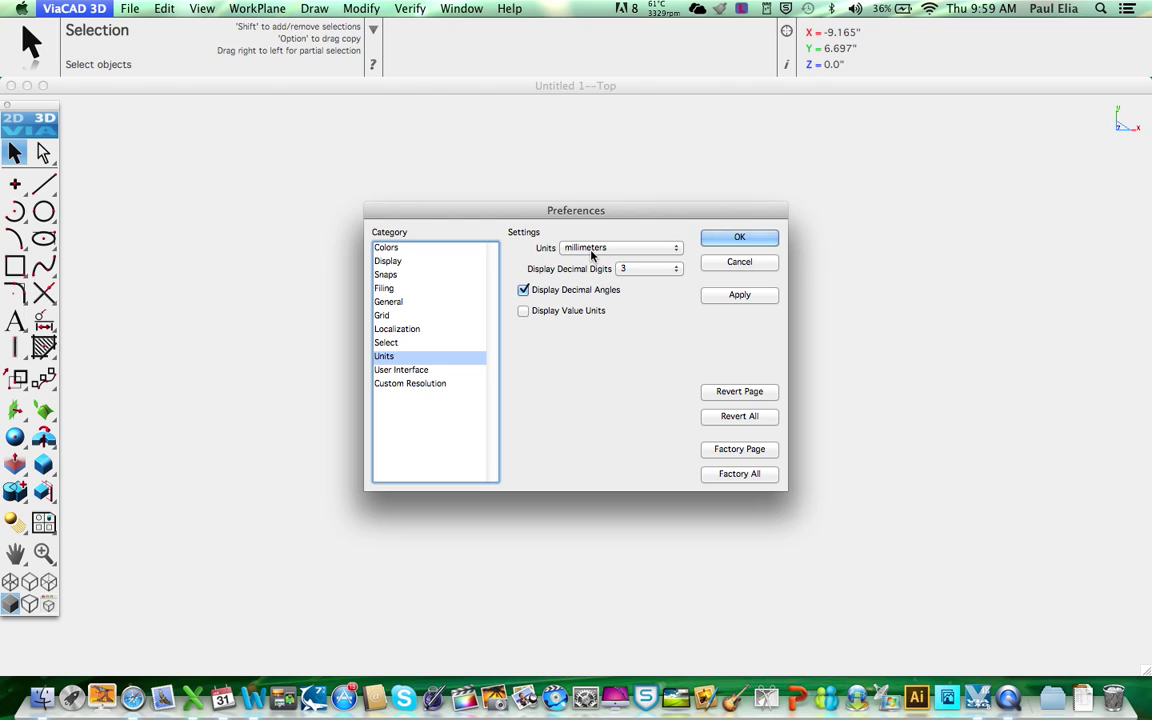
{"action": "left_click", "coordinate": [593, 249]}
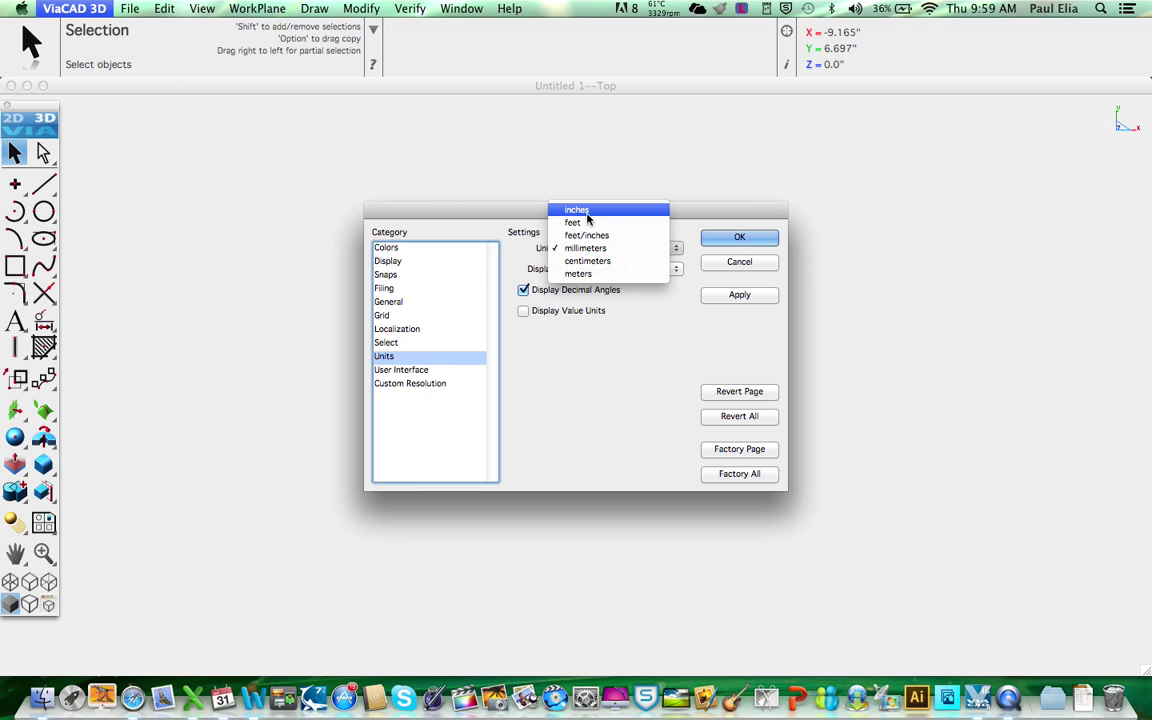
{"action": "left_click", "coordinate": [587, 212]}
{"action": "left_click", "coordinate": [758, 239]}
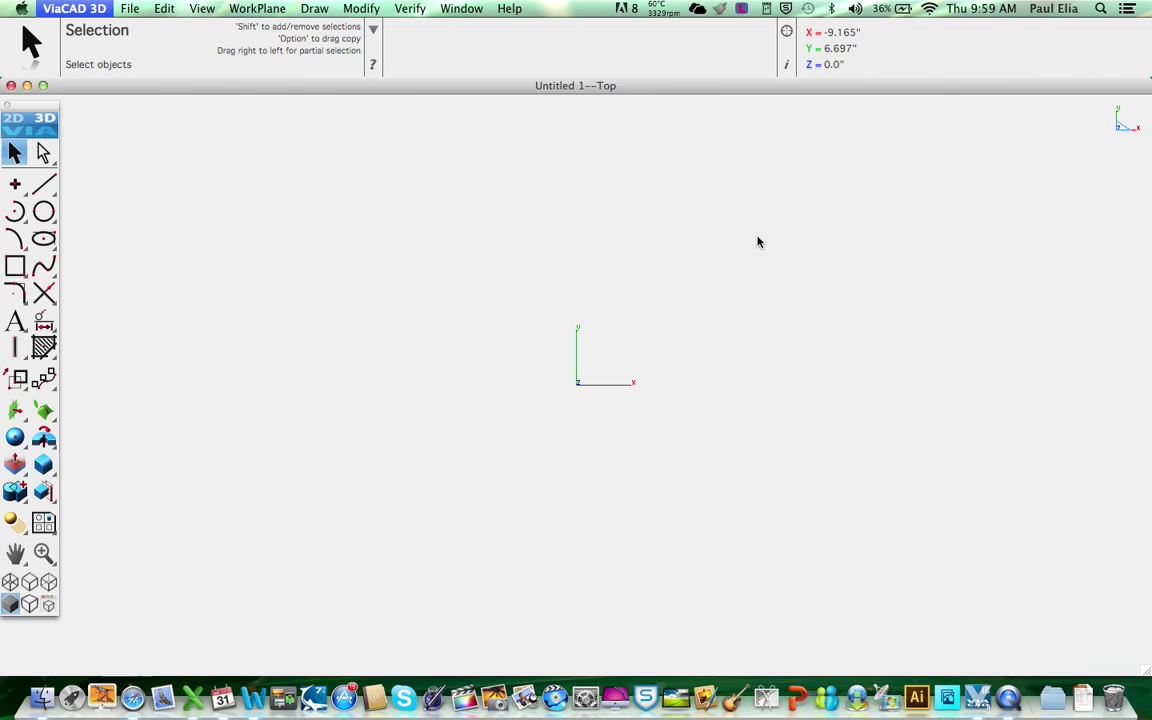
Display the Show-Hide tool palette in the workspace.
{"action": "left_click", "coordinate": [453, 8]}
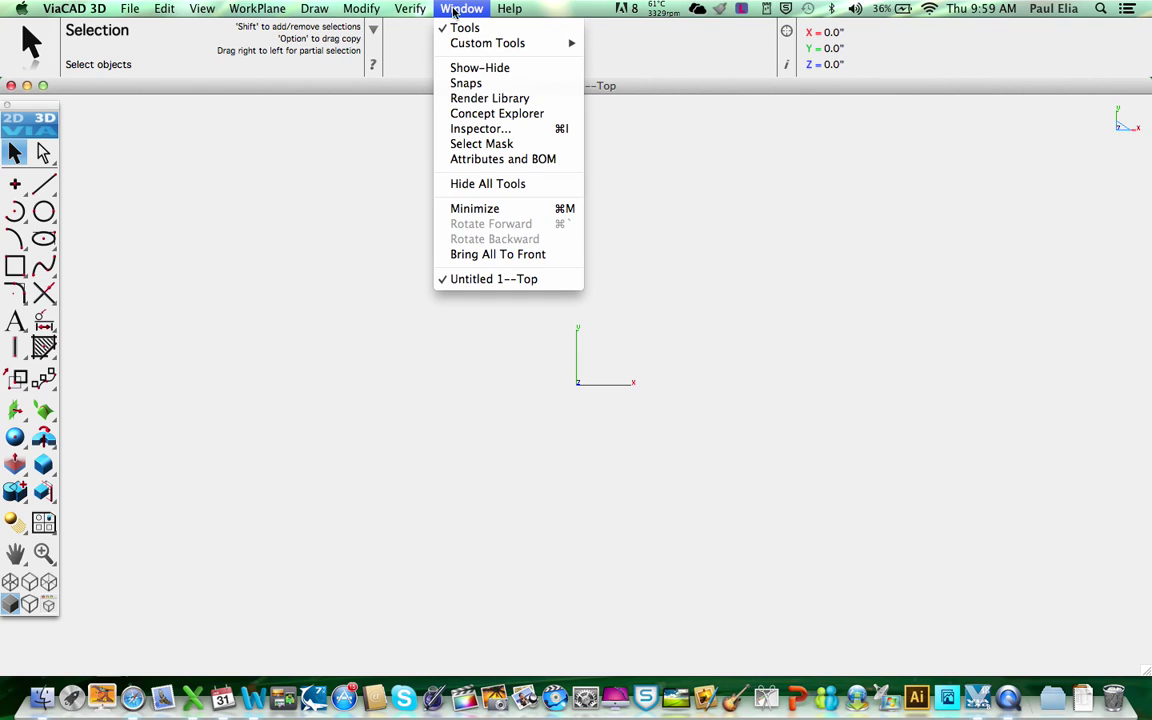
{"action": "left_click", "coordinate": [408, 101]}
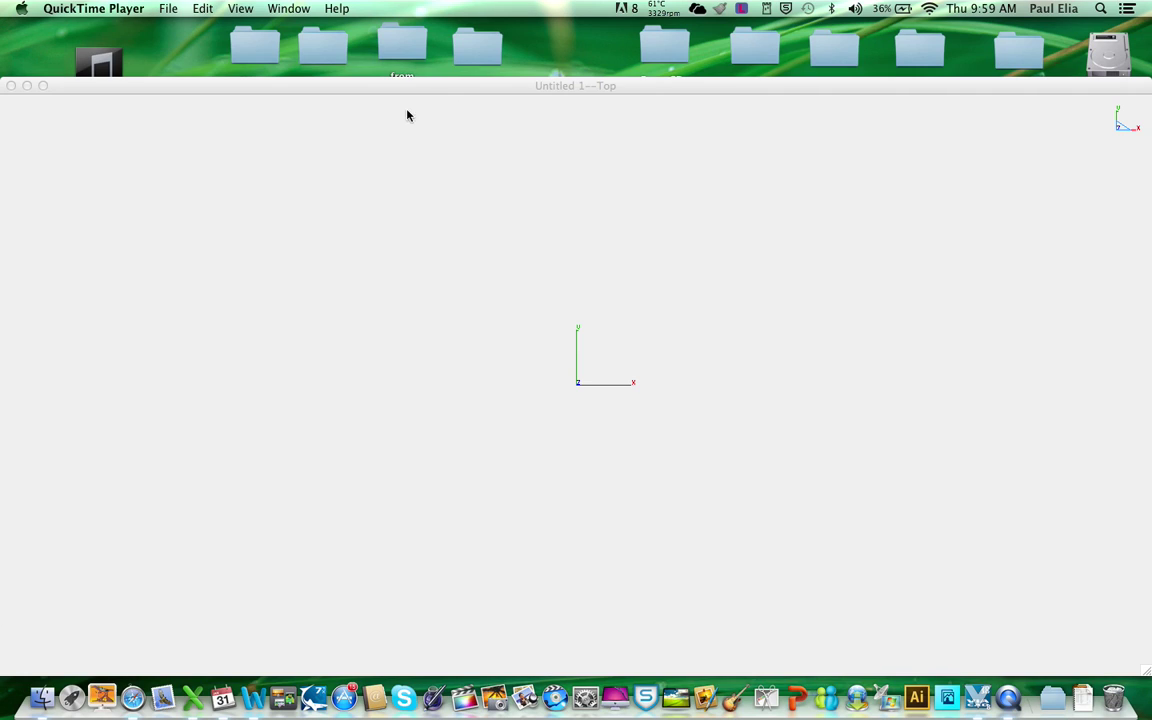
{"action": "left_click", "coordinate": [460, 160]}
{"action": "left_click", "coordinate": [470, 8]}
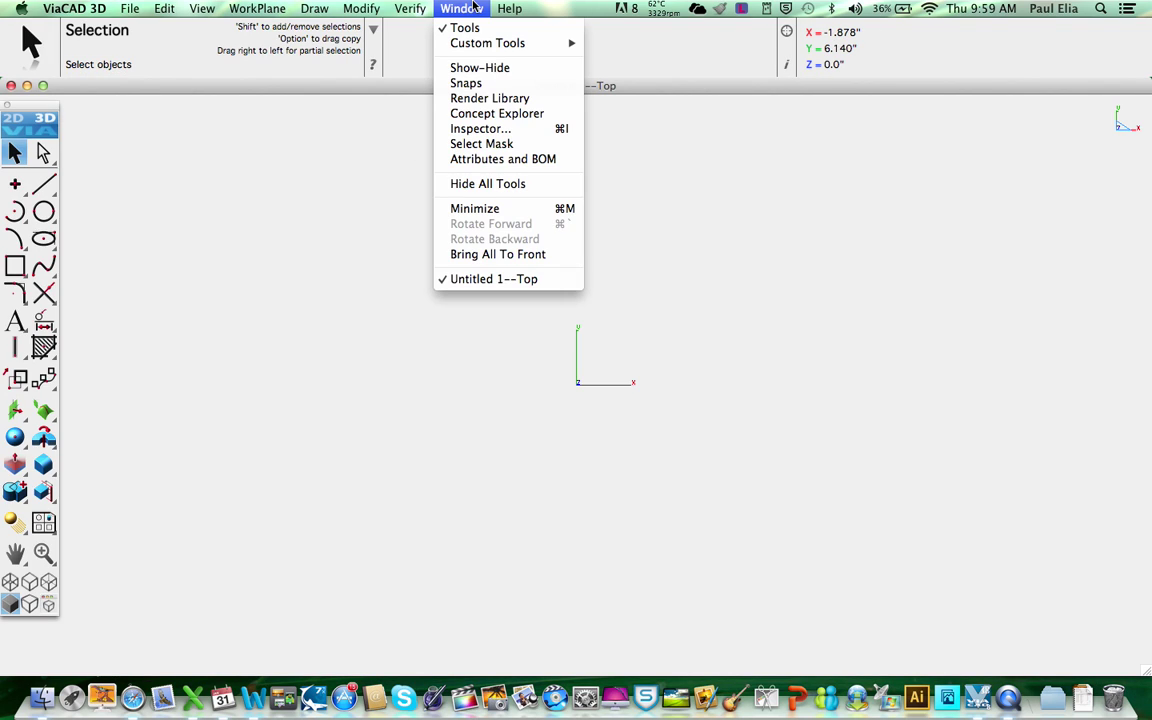
{"action": "left_click", "coordinate": [486, 68]}
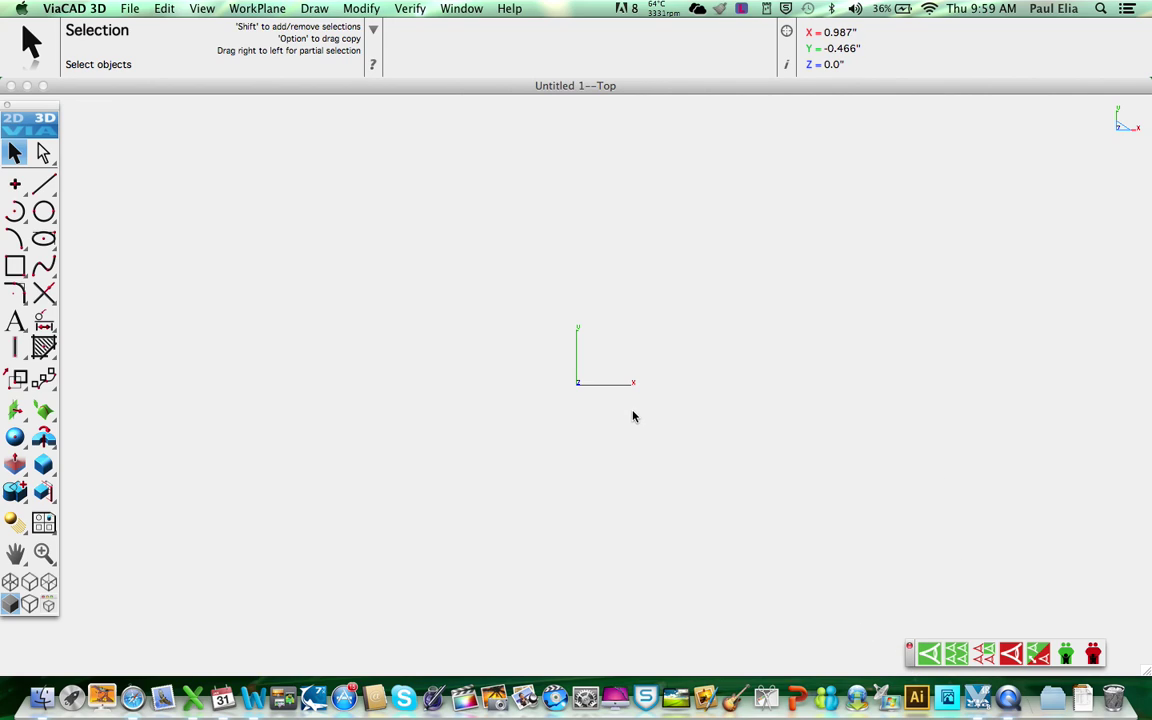
Display the Inspector palette for viewing object properties.
{"action": "left_click", "coordinate": [450, 9]}
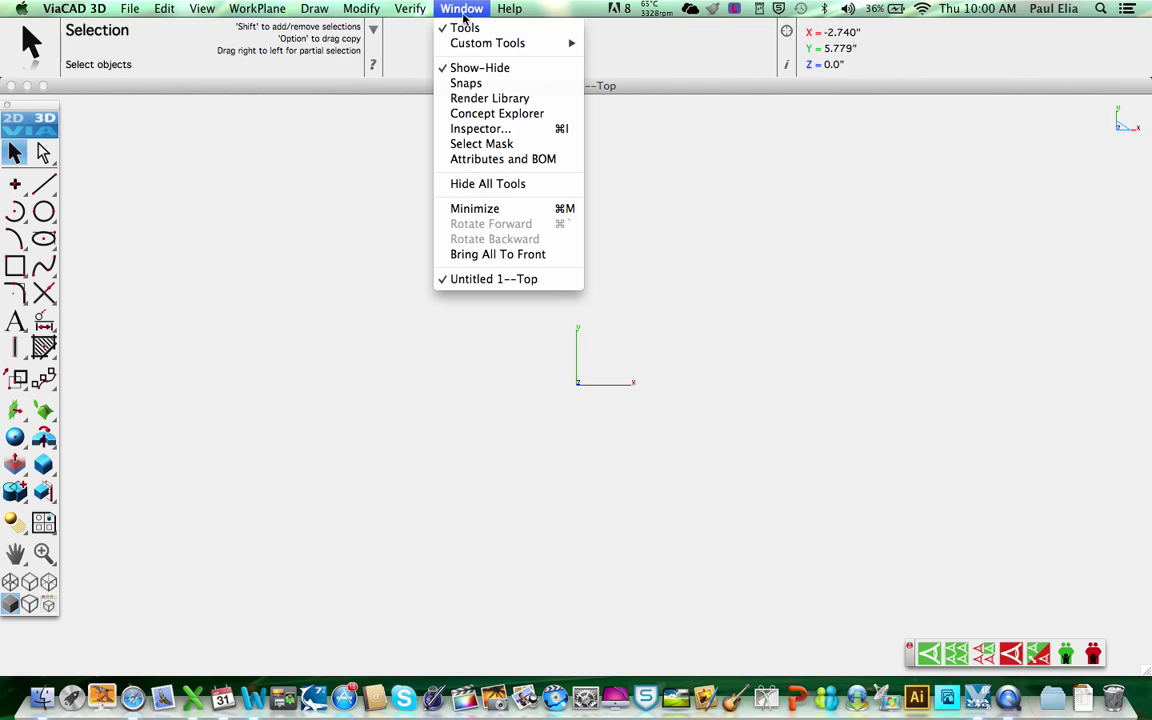
{"action": "left_click", "coordinate": [493, 129]}
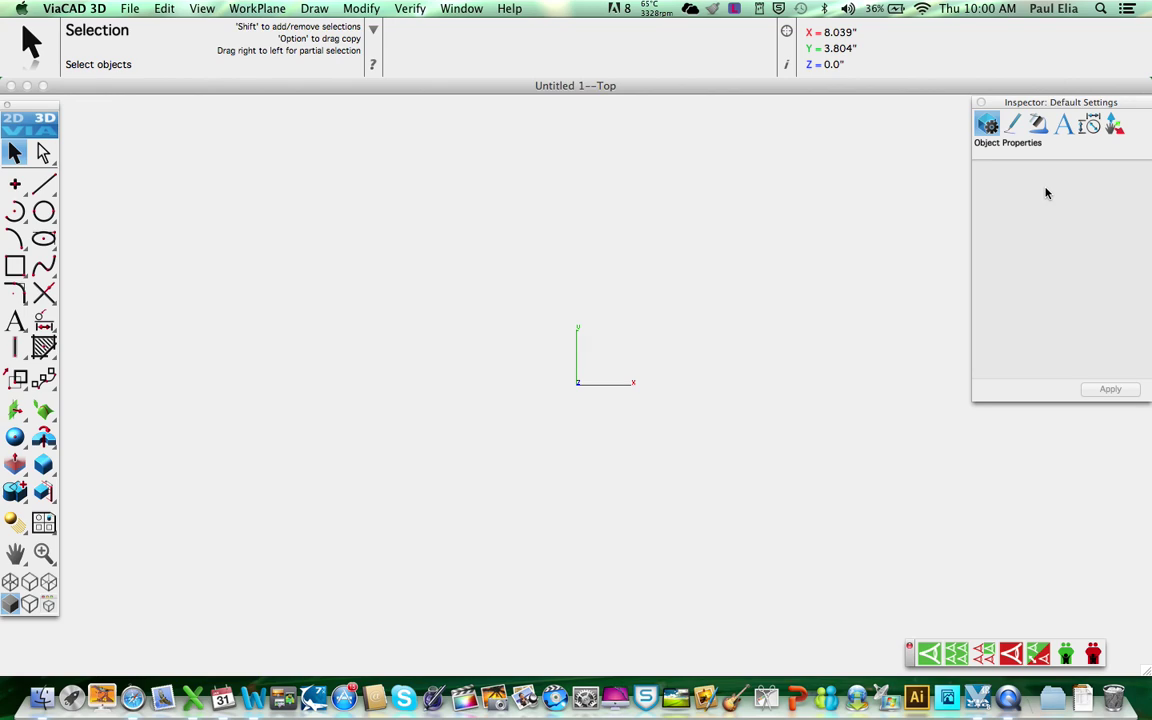
{"action": "left_click", "coordinate": [461, 8]}
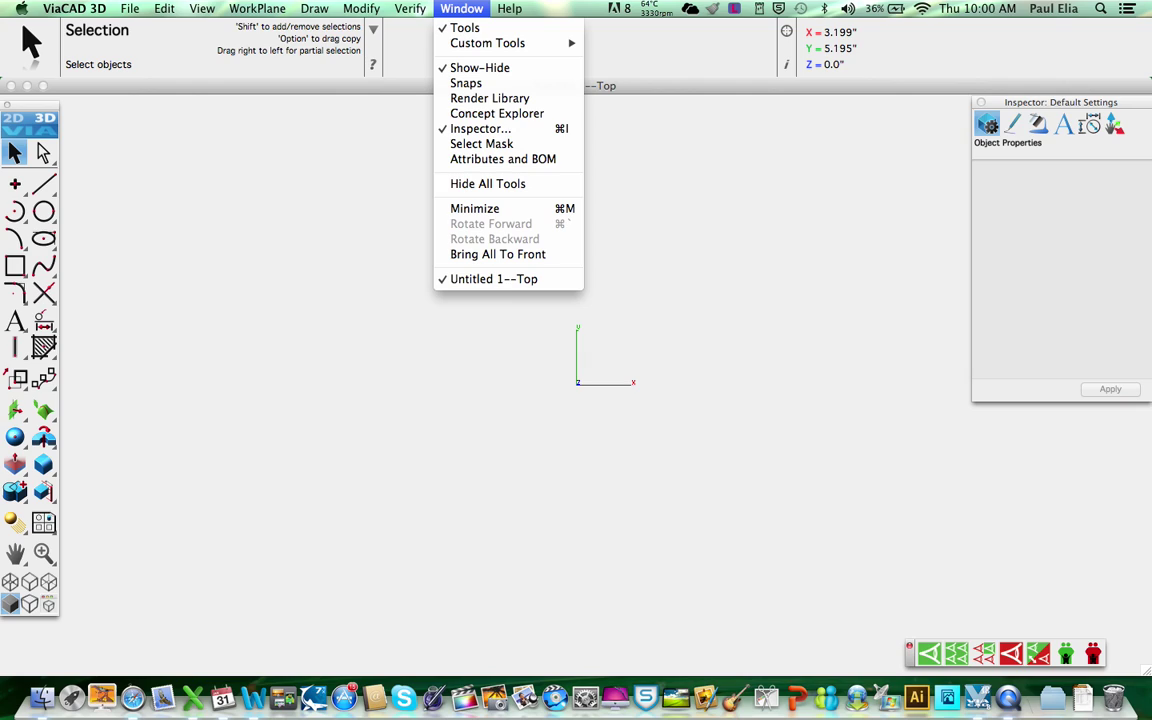
{"action": "left_click", "coordinate": [365, 332]}
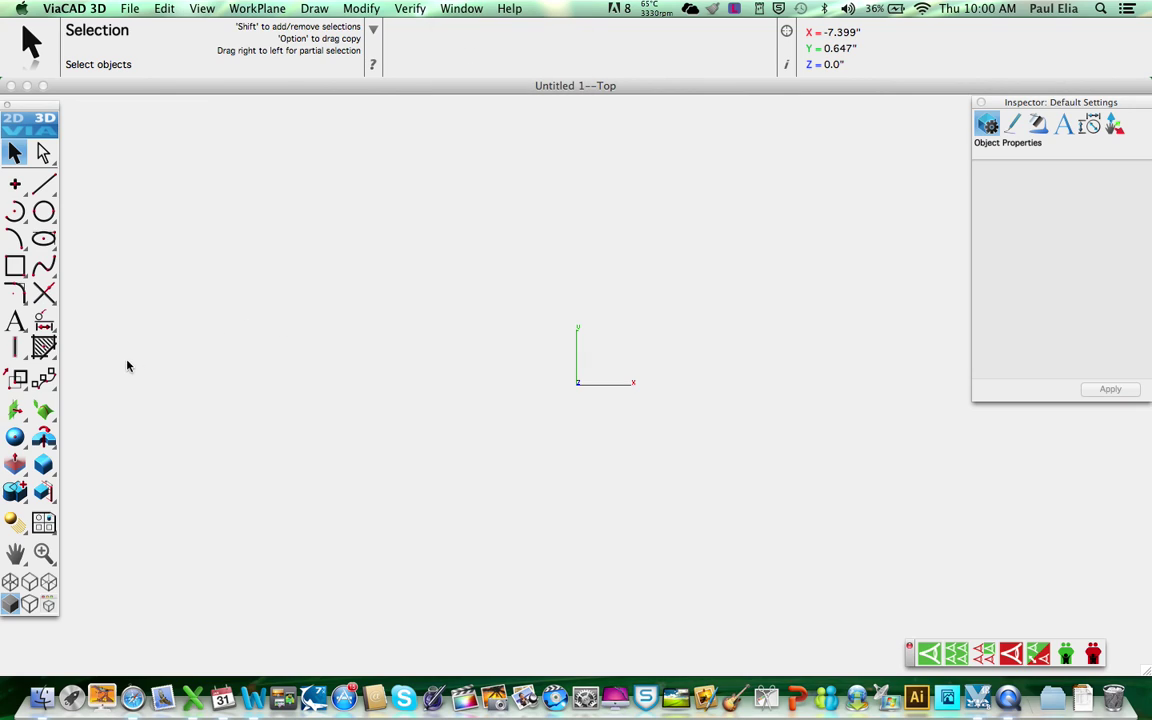
Detach the trim tools as a floating palette, place it just above the Show-Hide palette, and return to the Selection tool.
{"action": "left_click", "coordinate": [46, 293]}
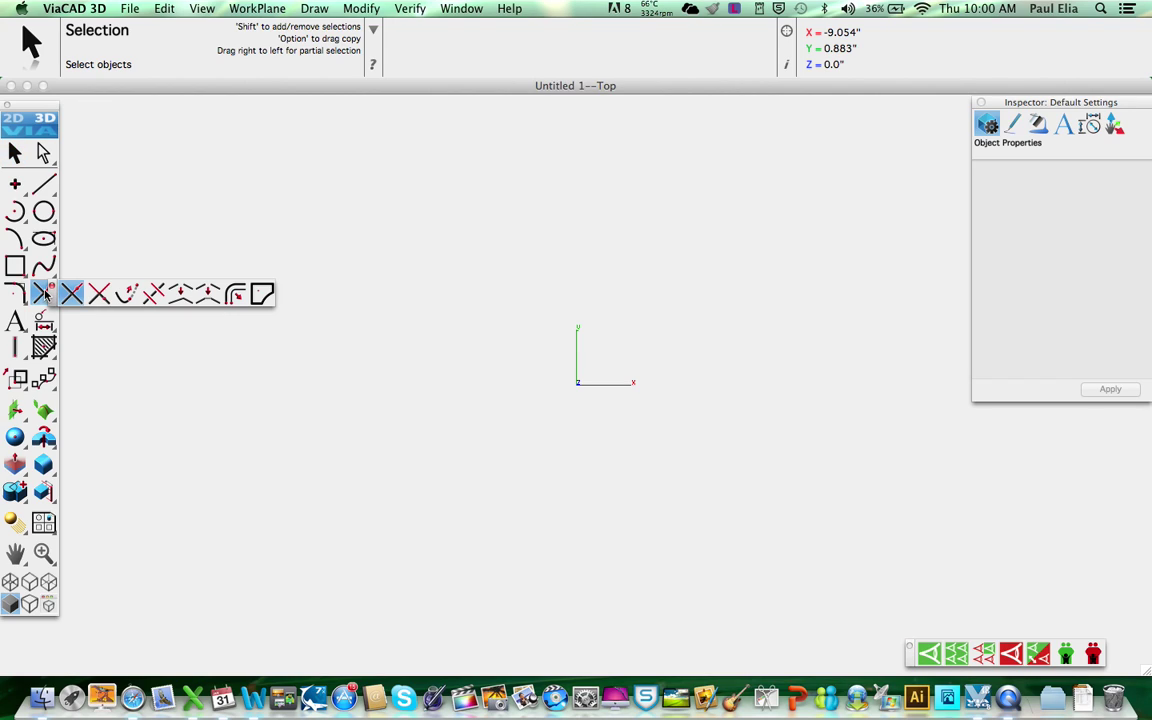
{"action": "left_click", "coordinate": [98, 293]}
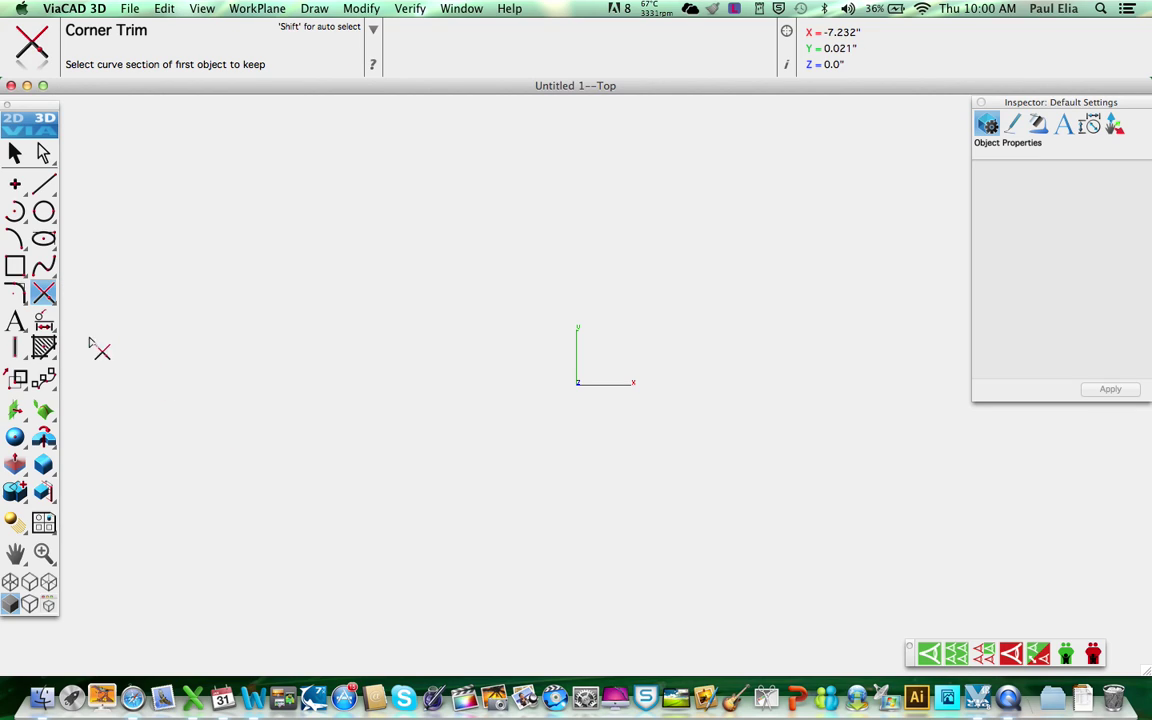
{"action": "left_click", "coordinate": [43, 293]}
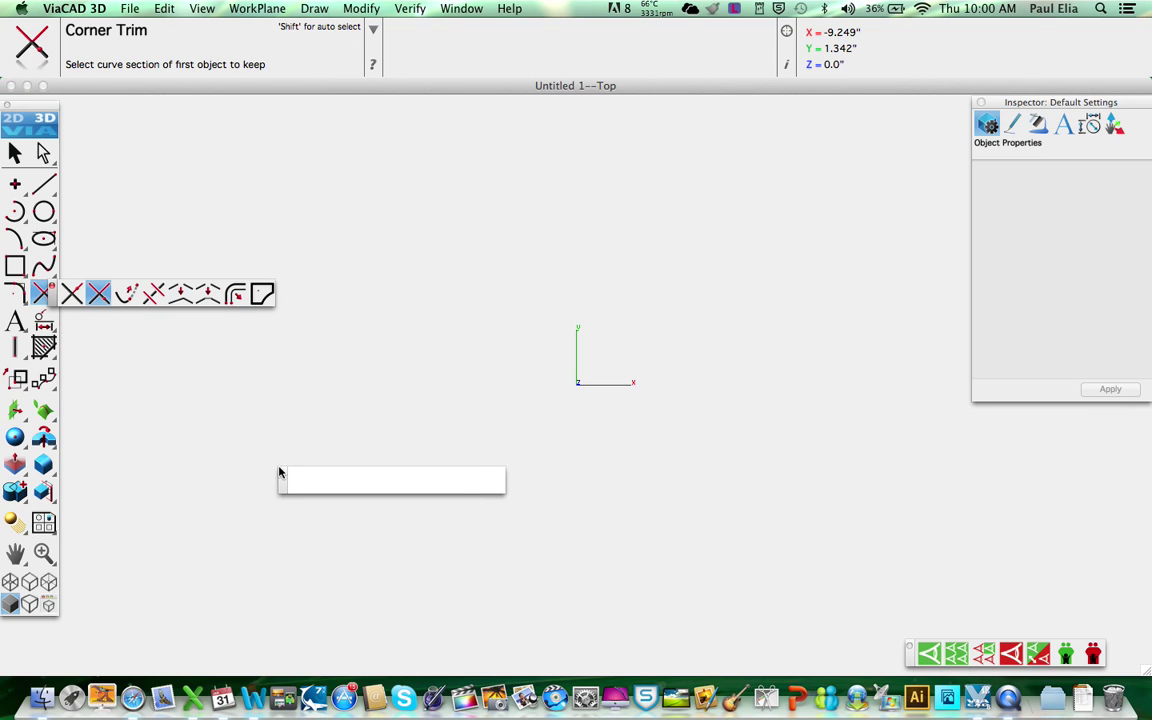
{"action": "left_click_drag", "start_coordinate": [280, 473], "coordinate": [616, 490]}
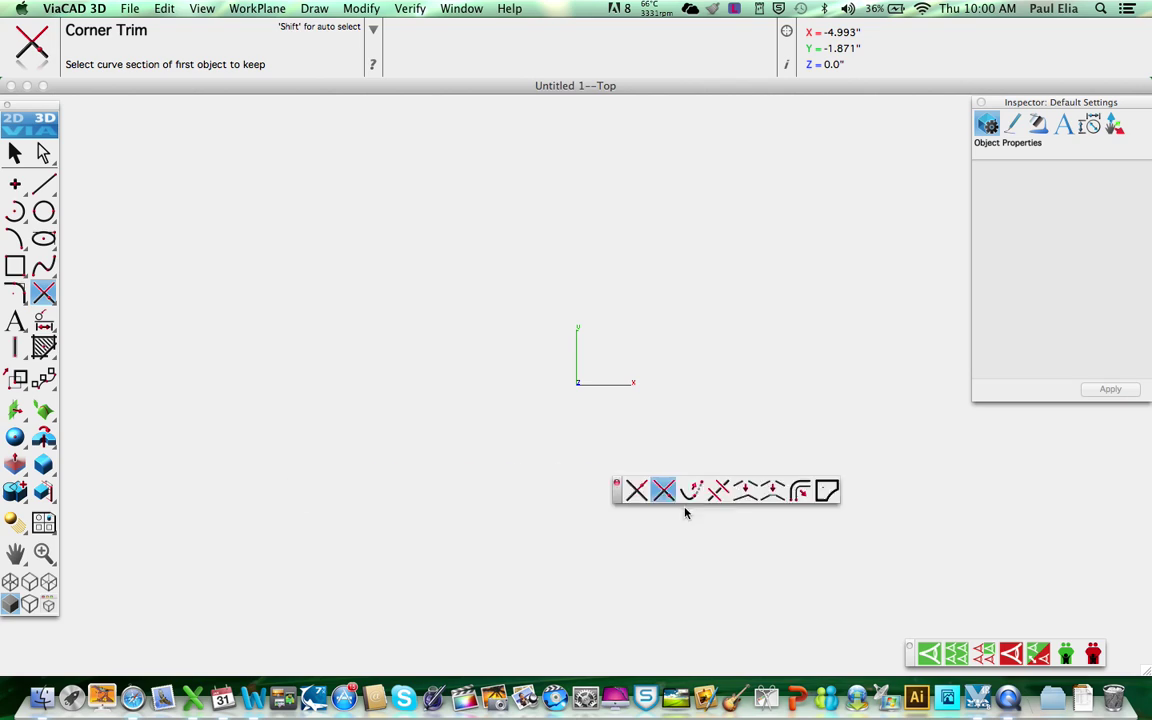
{"action": "left_click_drag", "start_coordinate": [685, 513], "coordinate": [917, 625]}
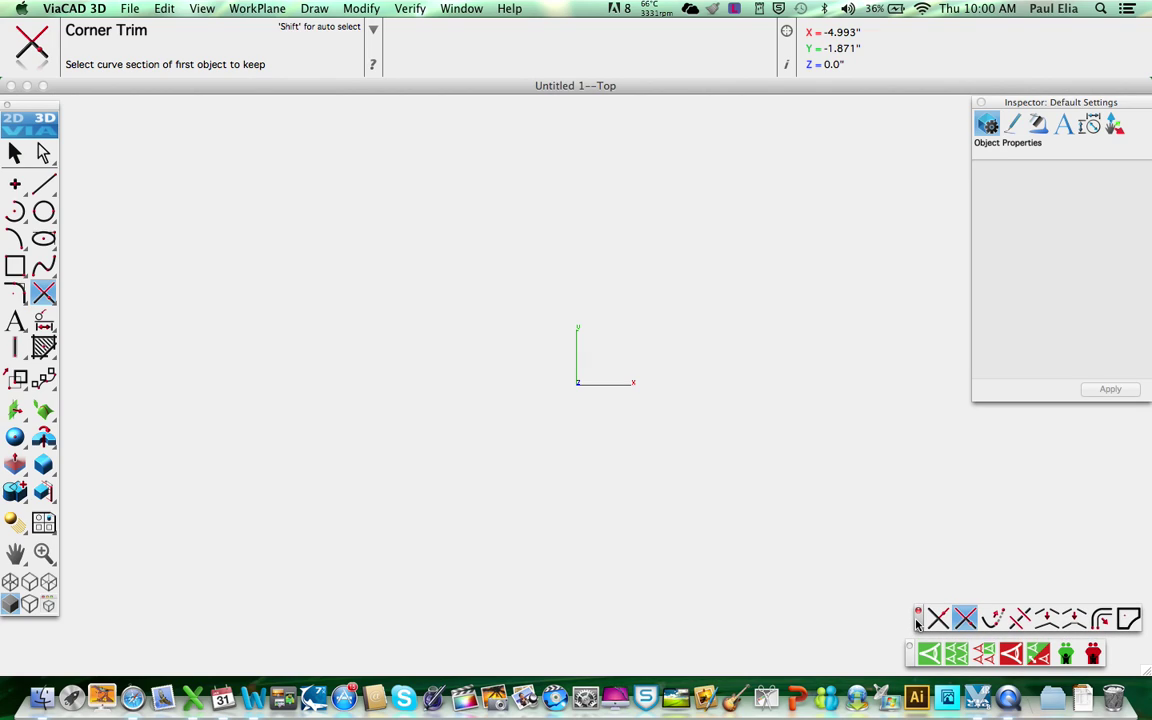
{"action": "left_click", "coordinate": [16, 152]}
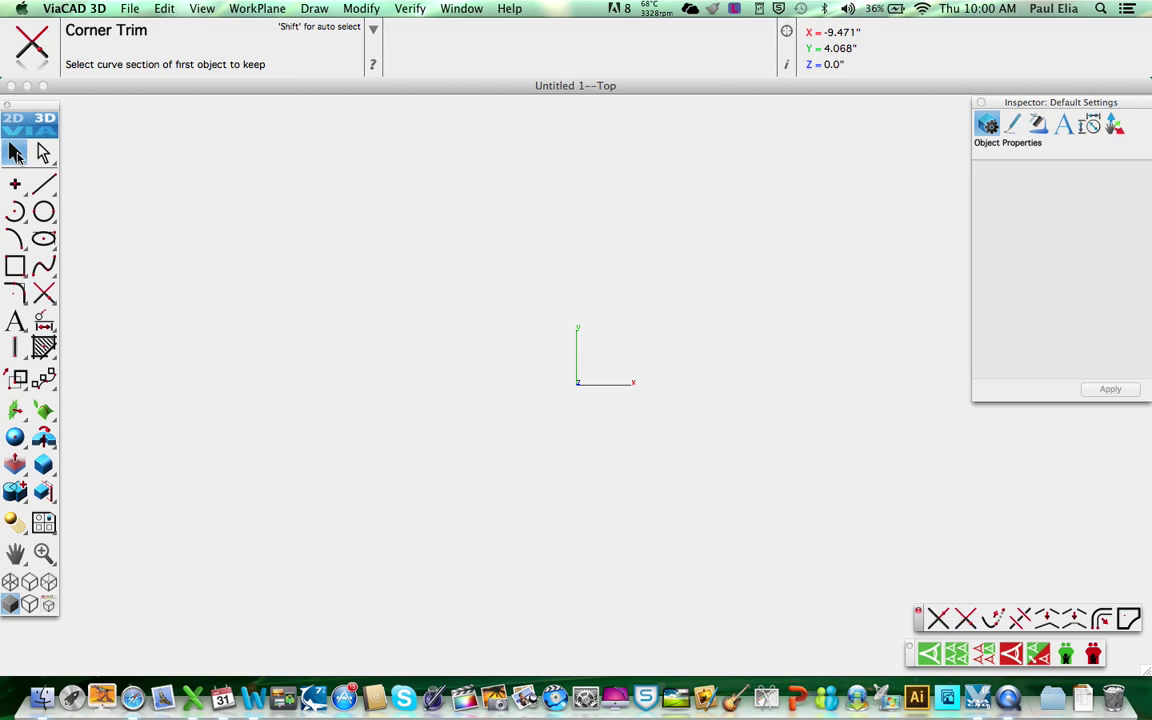
{"action": "left_click", "coordinate": [239, 250]}
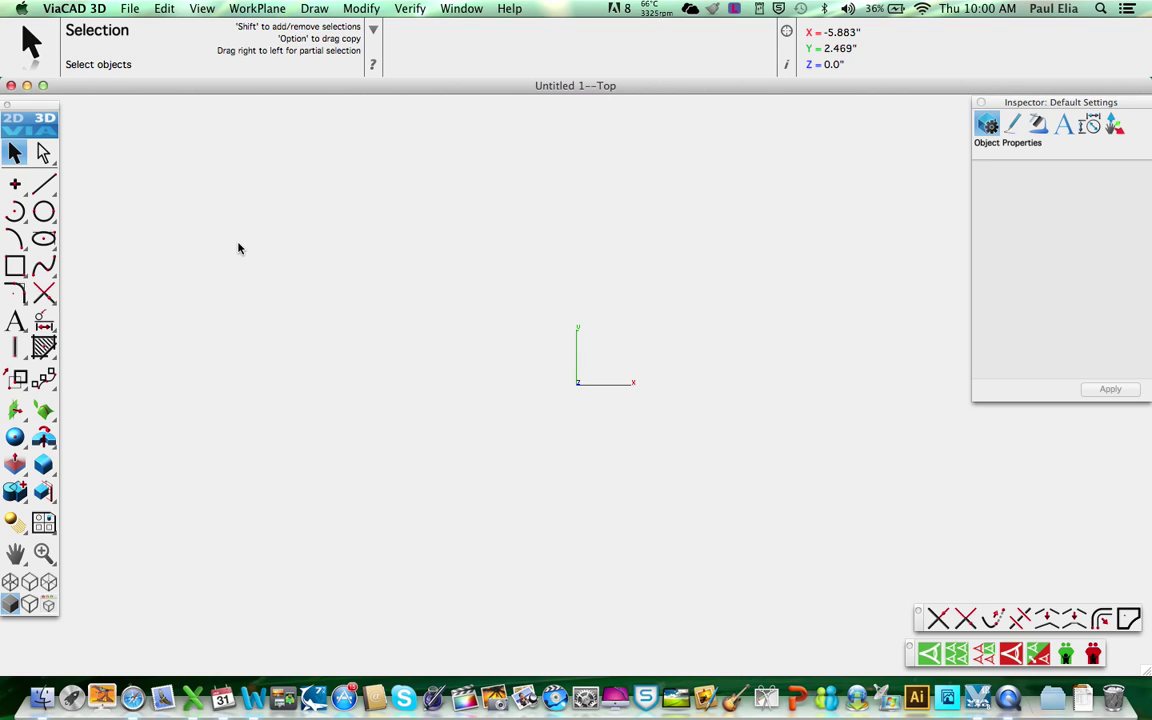
Draw a horizontal single line about 5.13 inches long and a separate vertical line about 2.27 inches long beyond its left end.
{"action": "left_click", "coordinate": [44, 184]}
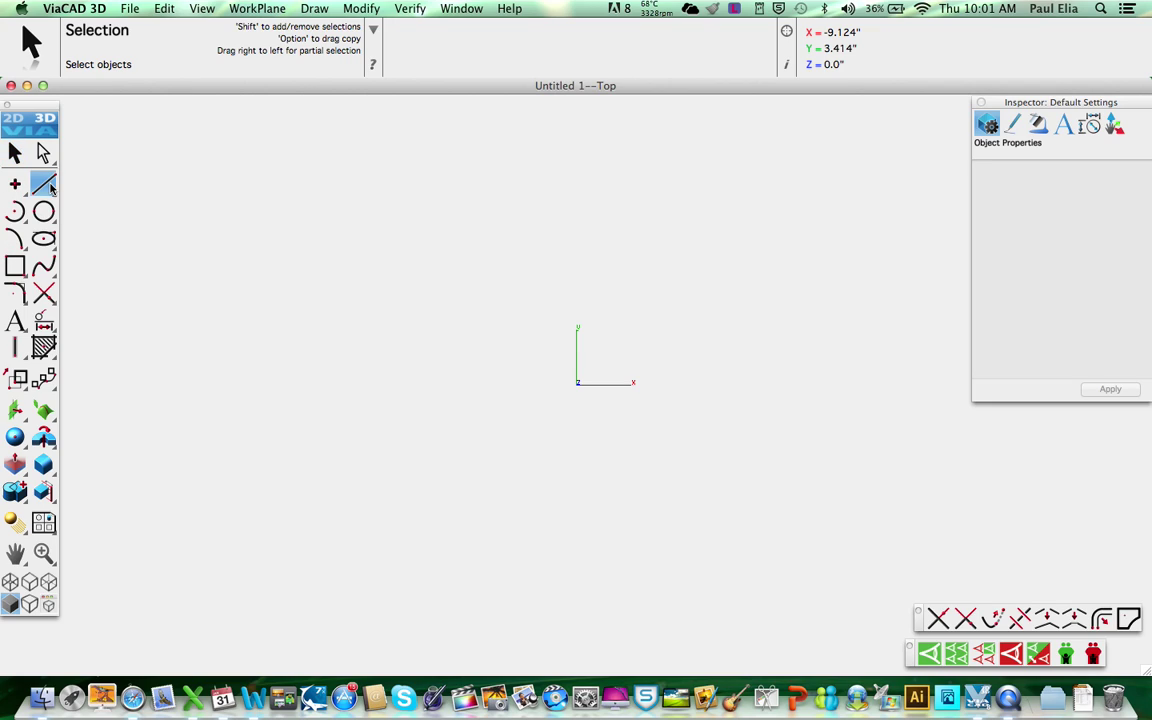
{"action": "left_click", "coordinate": [249, 252]}
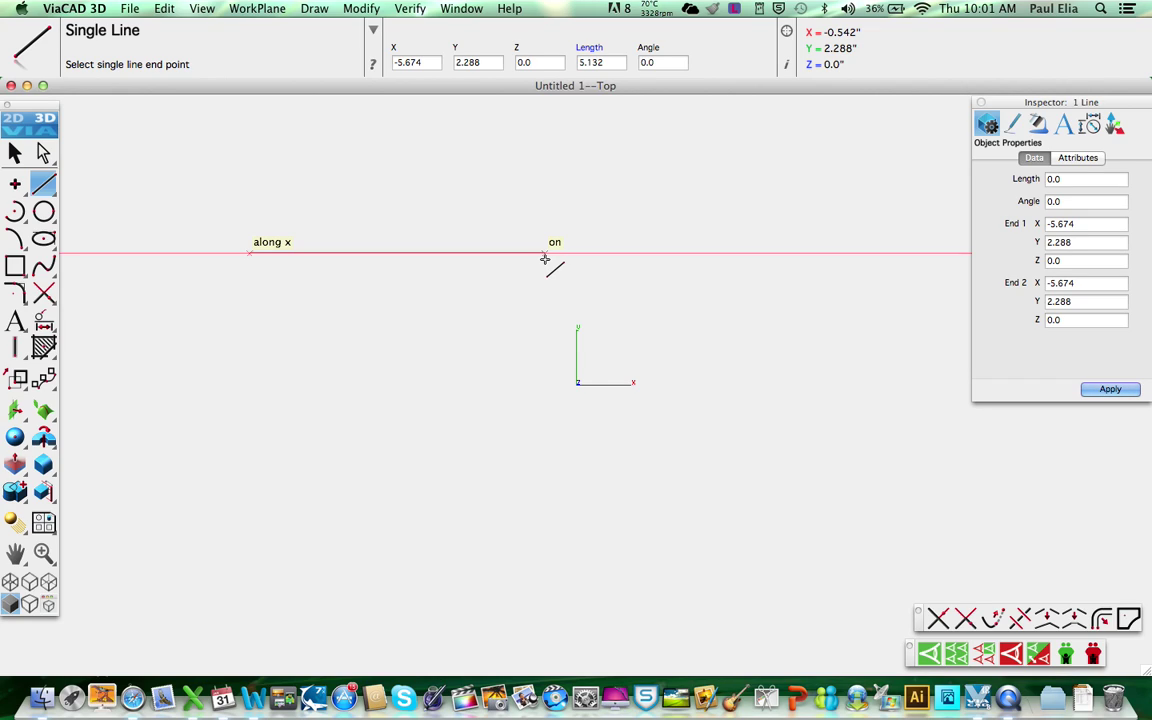
{"action": "left_click", "coordinate": [544, 259]}
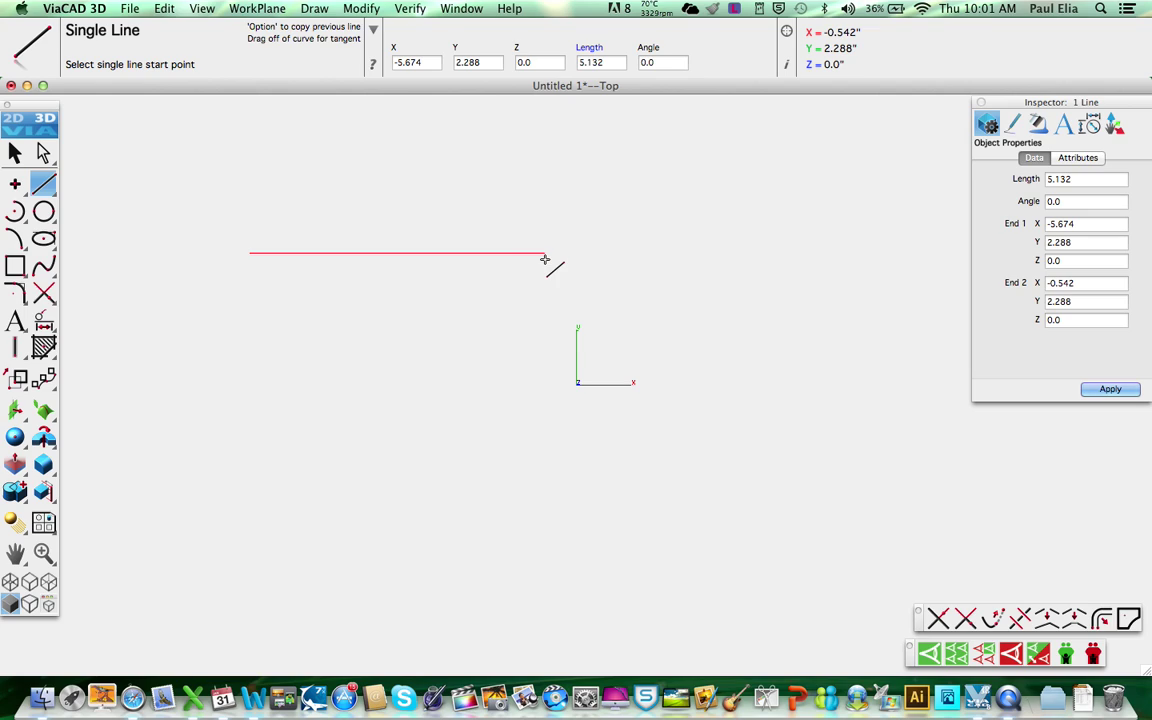
{"action": "left_click", "coordinate": [211, 254]}
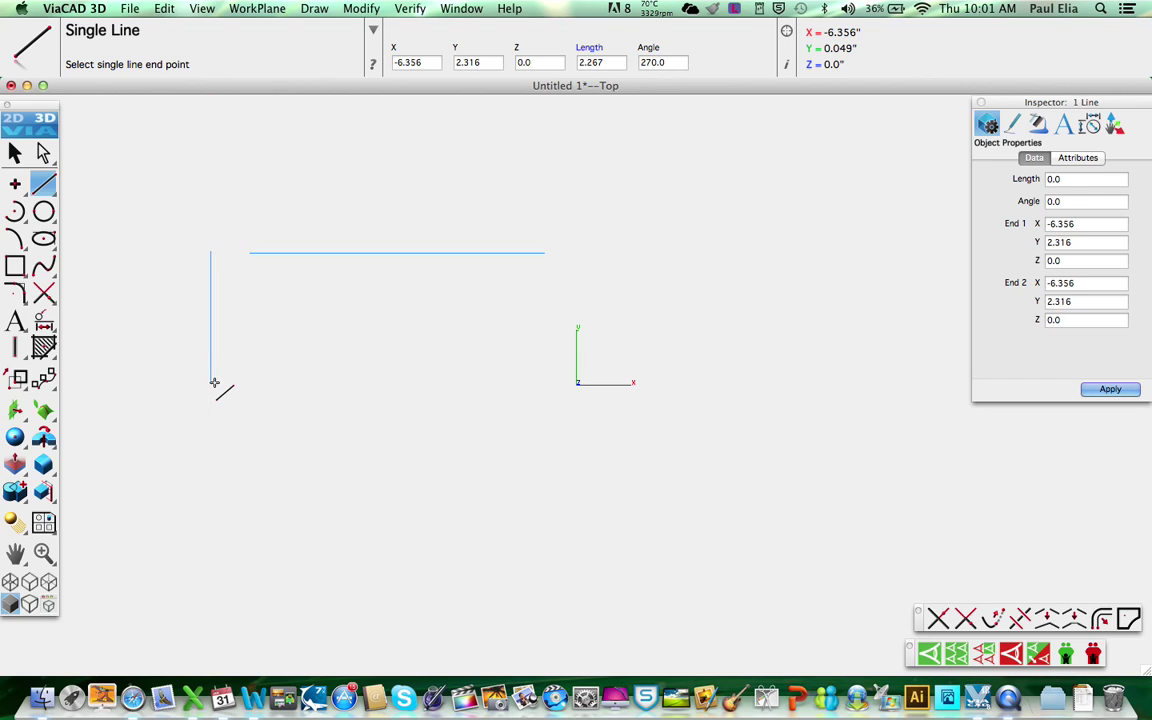
{"action": "left_click", "coordinate": [213, 381]}
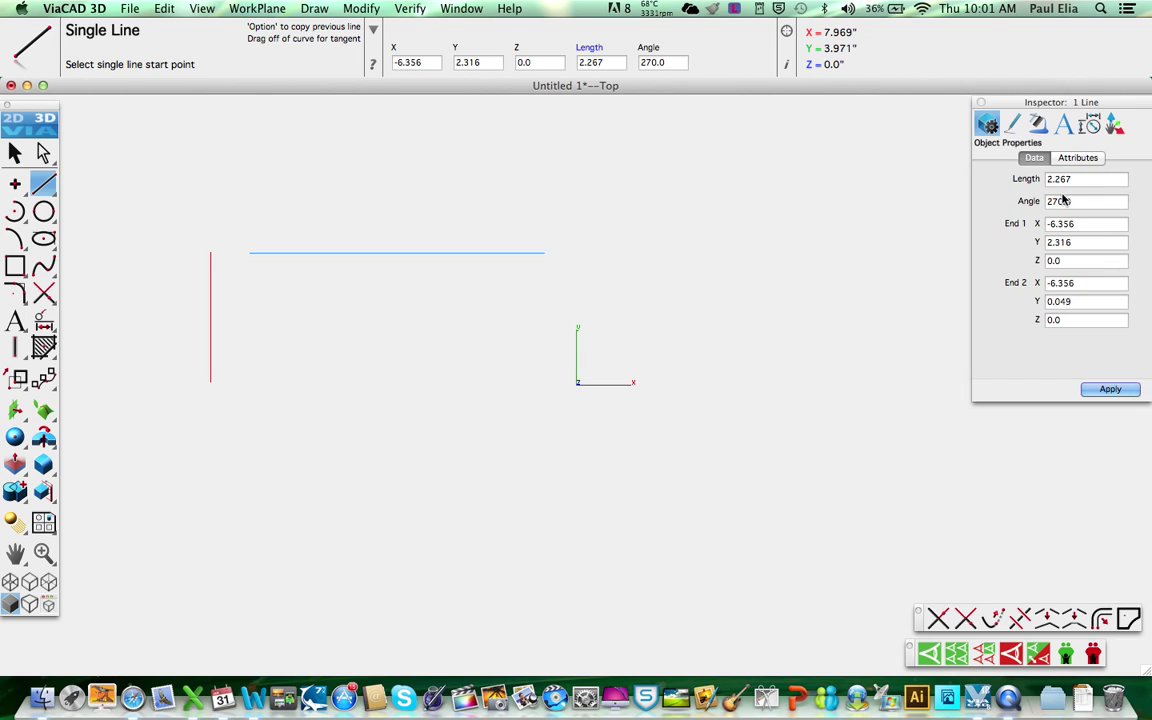
Draw a horizontal single line below the longer horizontal one and set its length to 2 inches.
{"action": "left_click", "coordinate": [322, 331]}
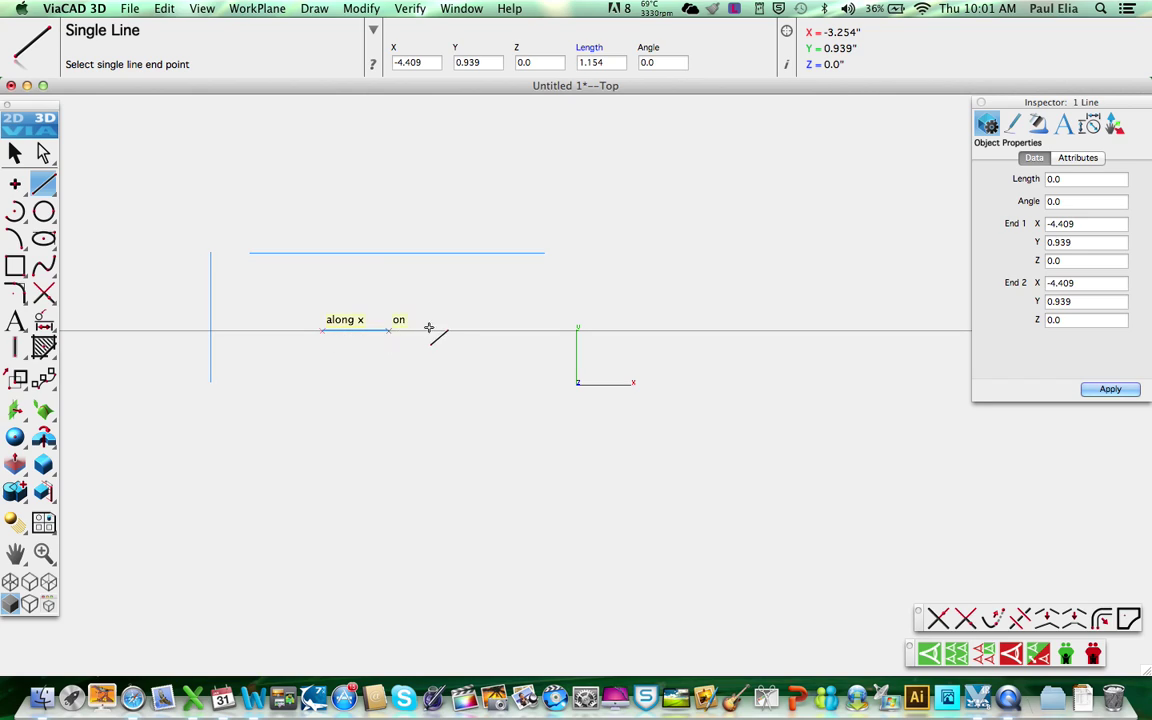
{"action": "left_click", "coordinate": [479, 332]}
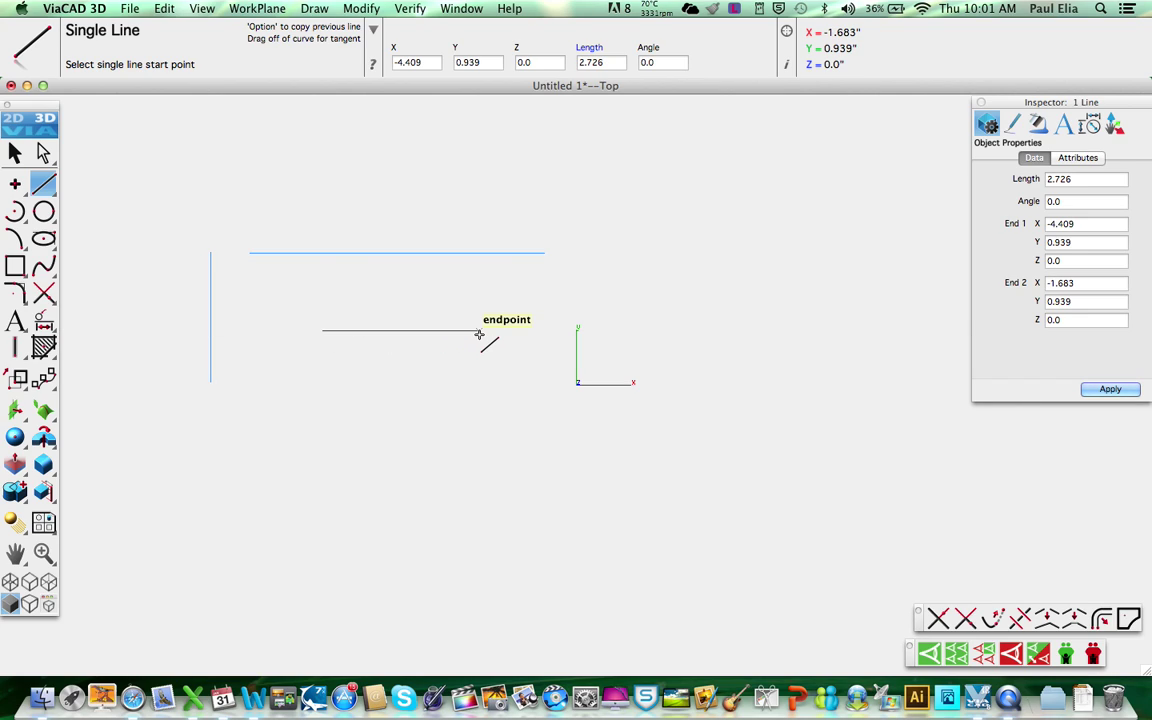
{"action": "key", "text": "Tab"}
{"action": "type", "text": "2"}
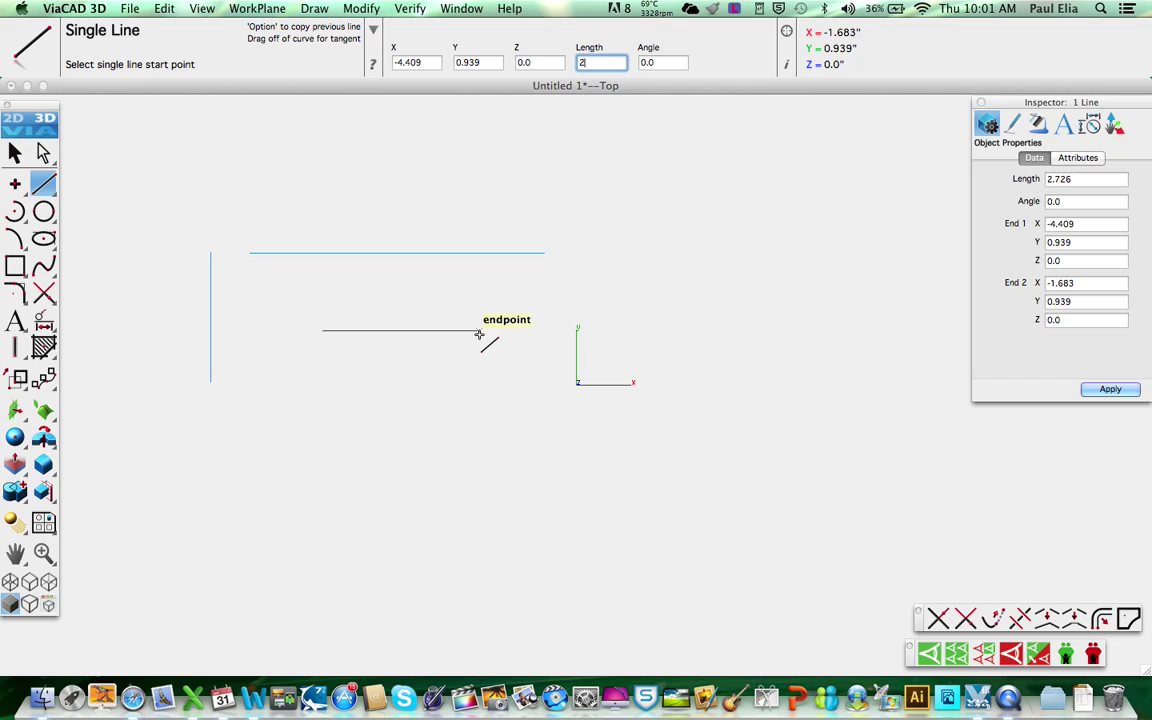
{"action": "key", "text": "Return"}
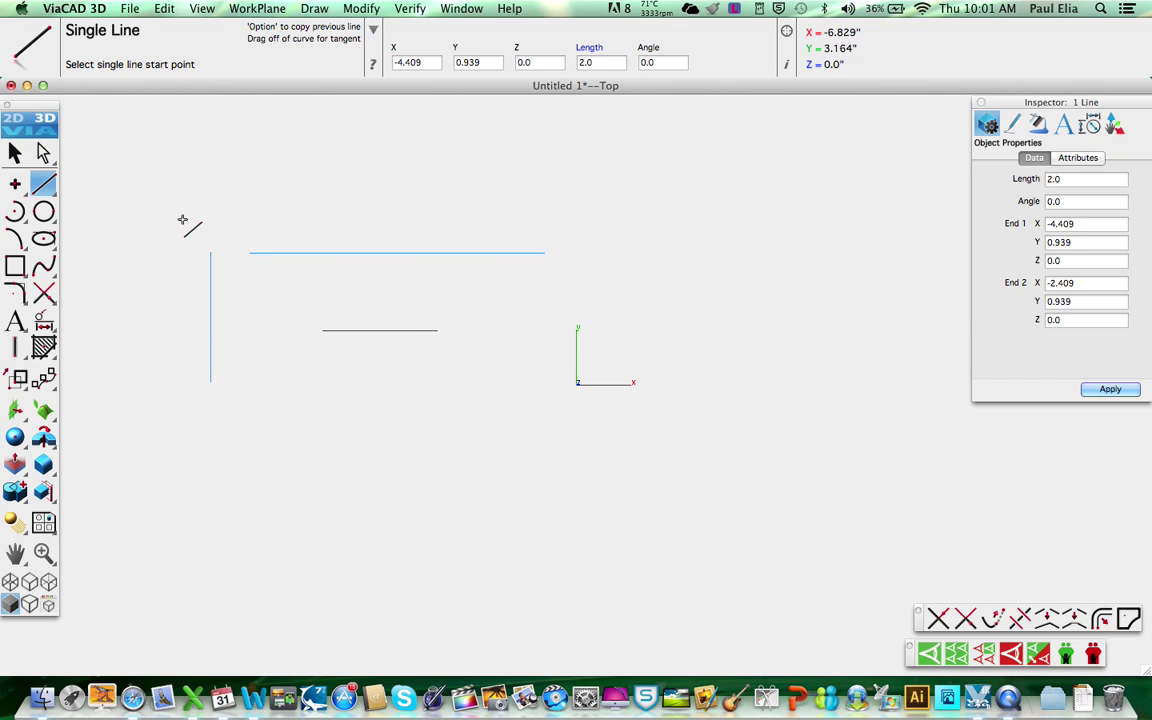
Draw a perpendicular line downward from the left endpoint of the 2-inch line and set its length to 3 inches.
{"action": "left_click", "coordinate": [322, 336]}
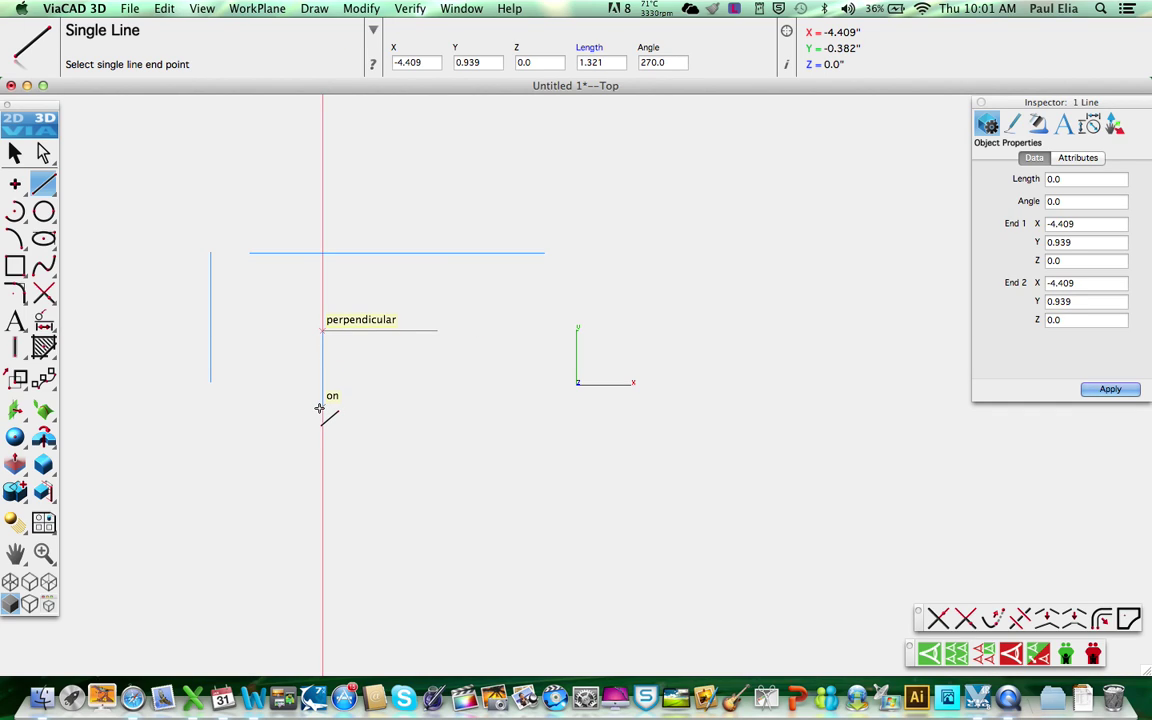
{"action": "left_click", "coordinate": [320, 407]}
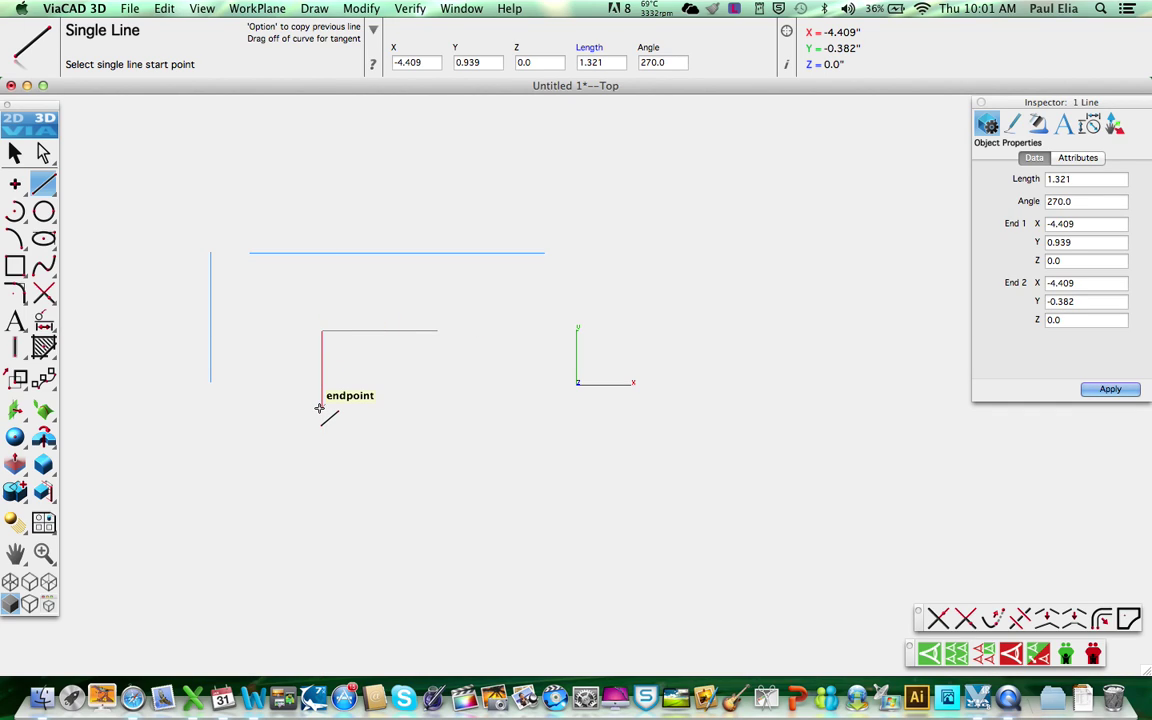
{"action": "key", "text": "Tab"}
{"action": "key", "text": "Tab"}
{"action": "key", "text": "Tab"}
{"action": "key", "text": "Tab"}
{"action": "type", "text": "3"}
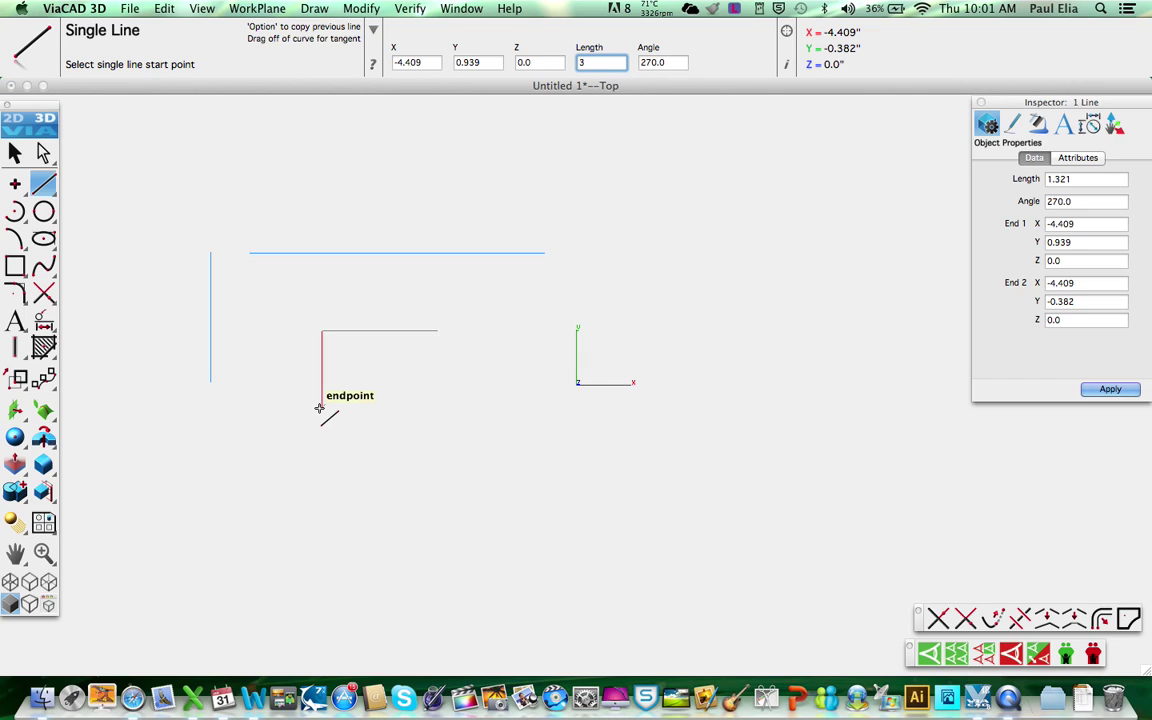
{"action": "key", "text": "Return"}
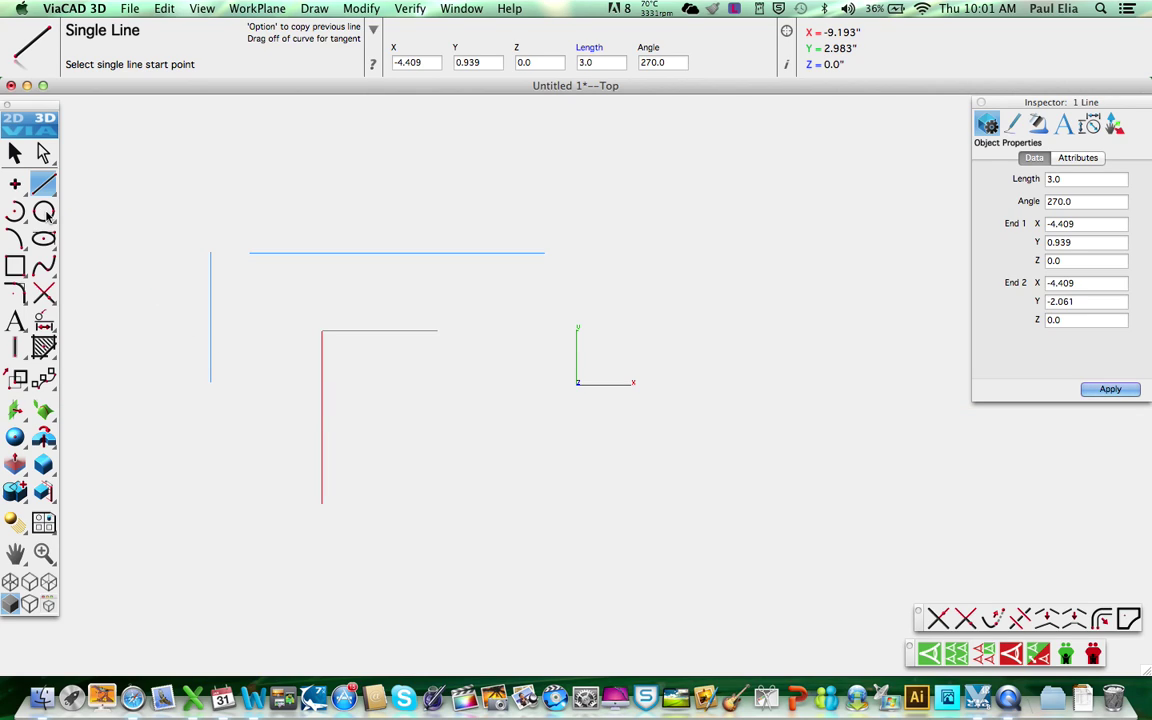
Draw a one-point circle centred about 2.9 inches above the origin and set its diameter to 0.5 inches.
{"action": "left_click_drag", "start_coordinate": [47, 214], "coordinate": [67, 216]}
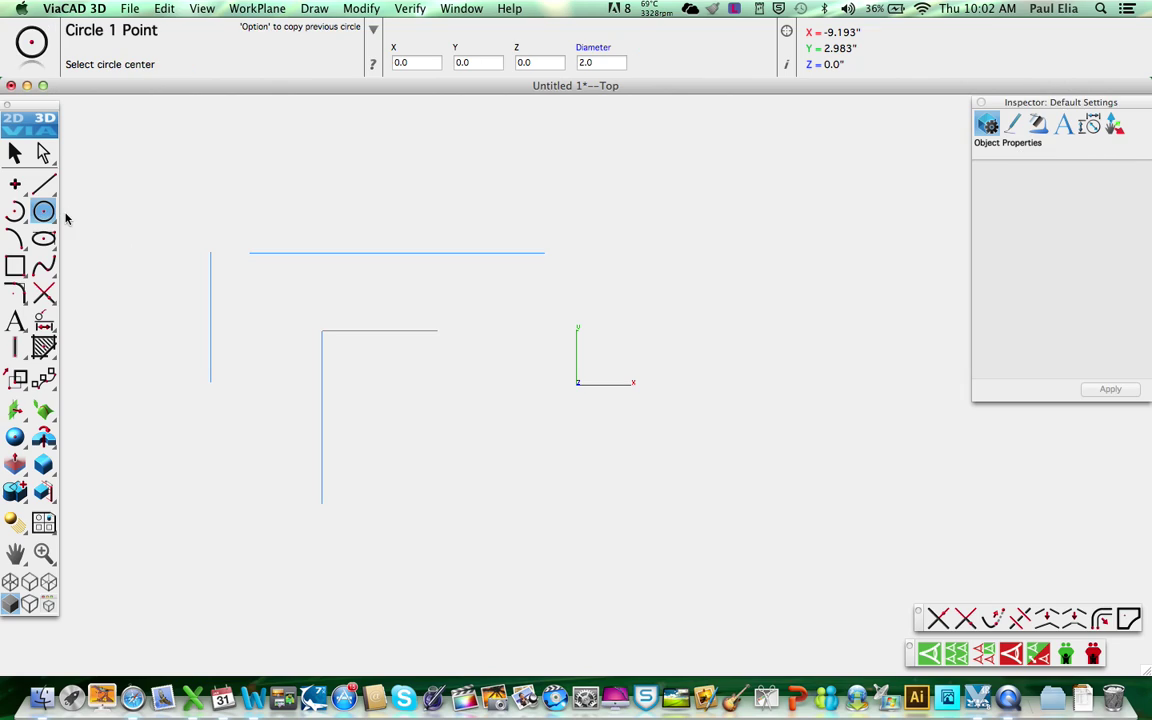
{"action": "left_click", "coordinate": [576, 218]}
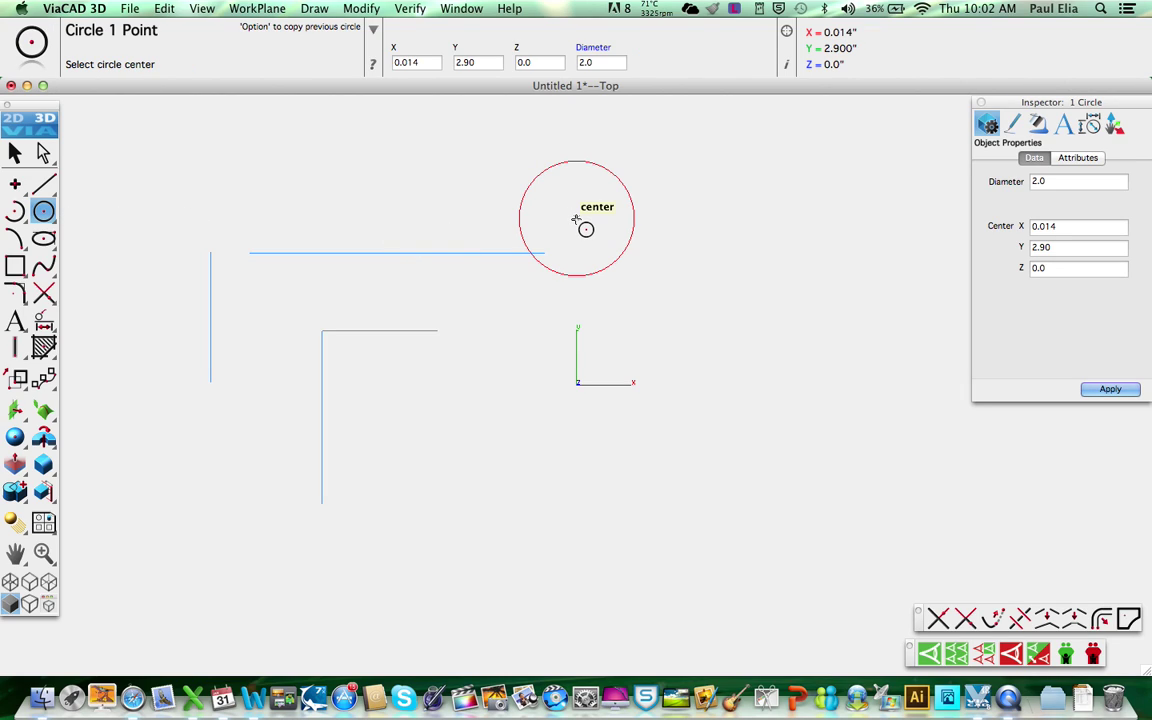
{"action": "left_click", "coordinate": [607, 63]}
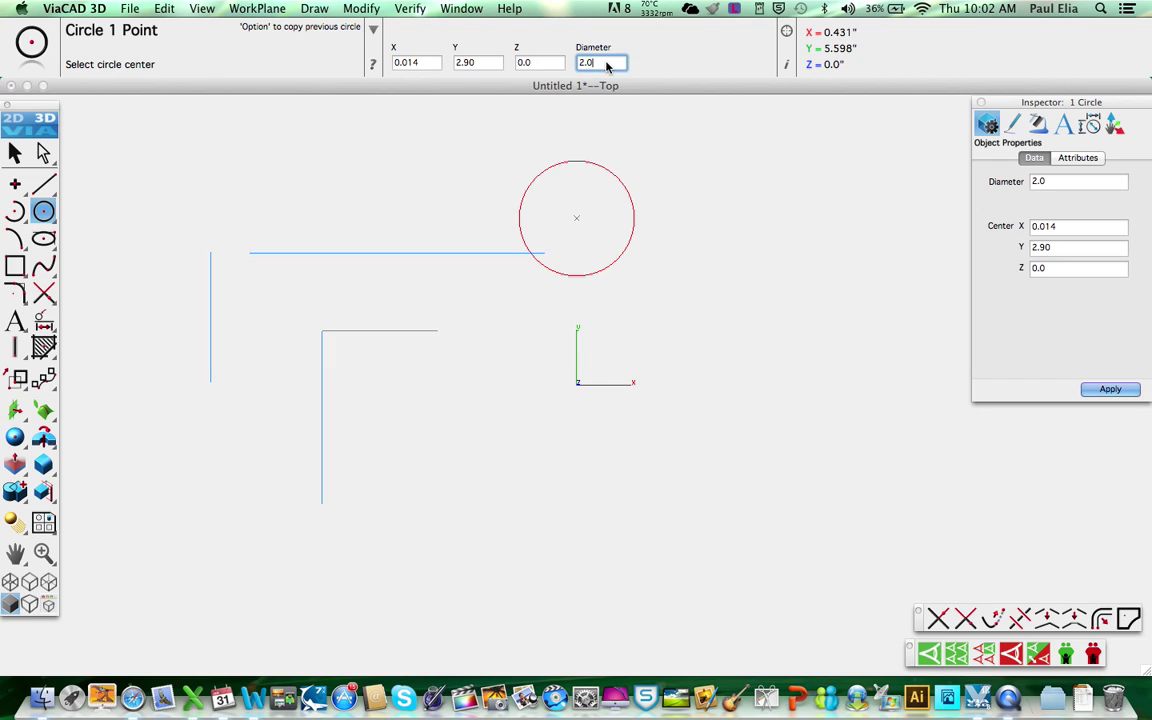
{"action": "key", "text": "BackSpace"}
{"action": "key", "text": "BackSpace"}
{"action": "key", "text": "BackSpace"}
{"action": "type", "text": ".5"}
{"action": "key", "text": "Return"}
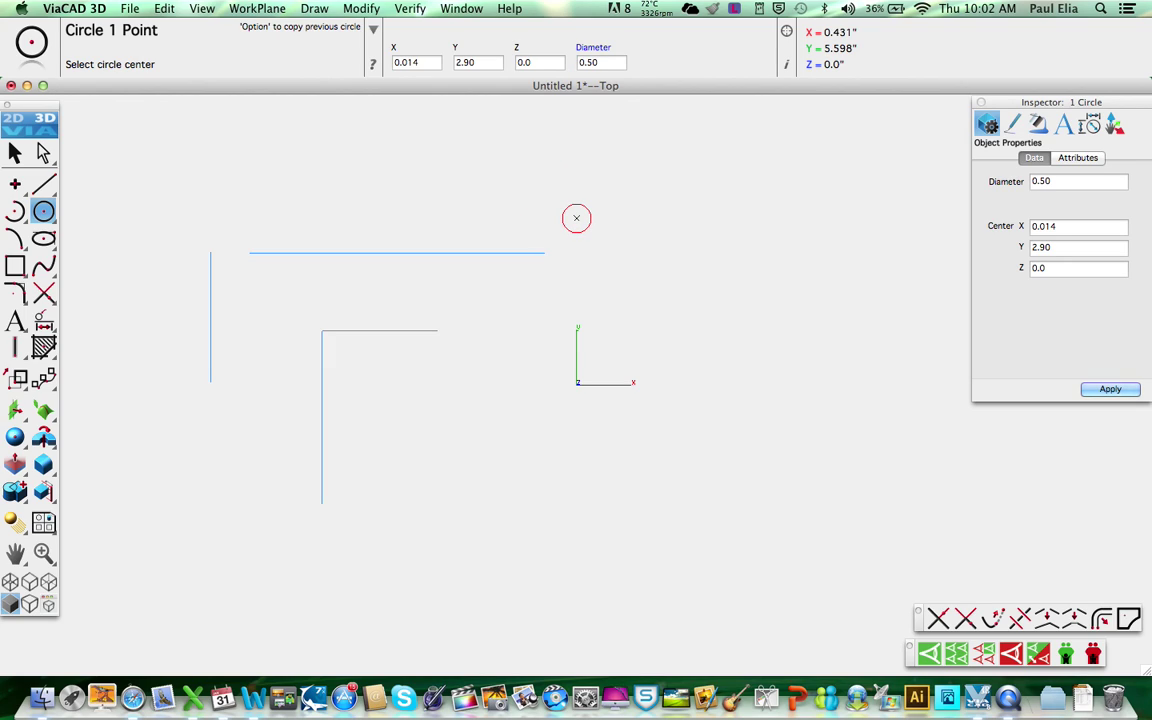
Draw a five-point interpolated spline waving across the lines, from about X -6.0, Y -1.2 to about X 0.9, Y 2.8.
{"action": "left_click", "coordinate": [46, 266]}
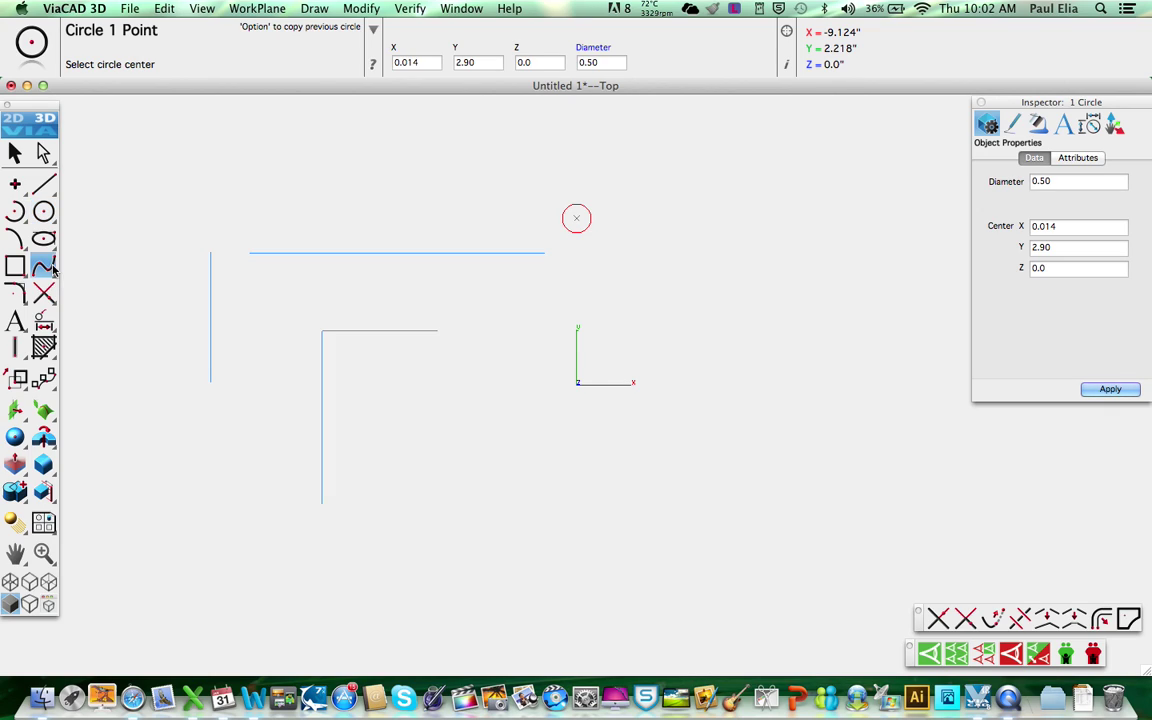
{"action": "left_click", "coordinate": [230, 452]}
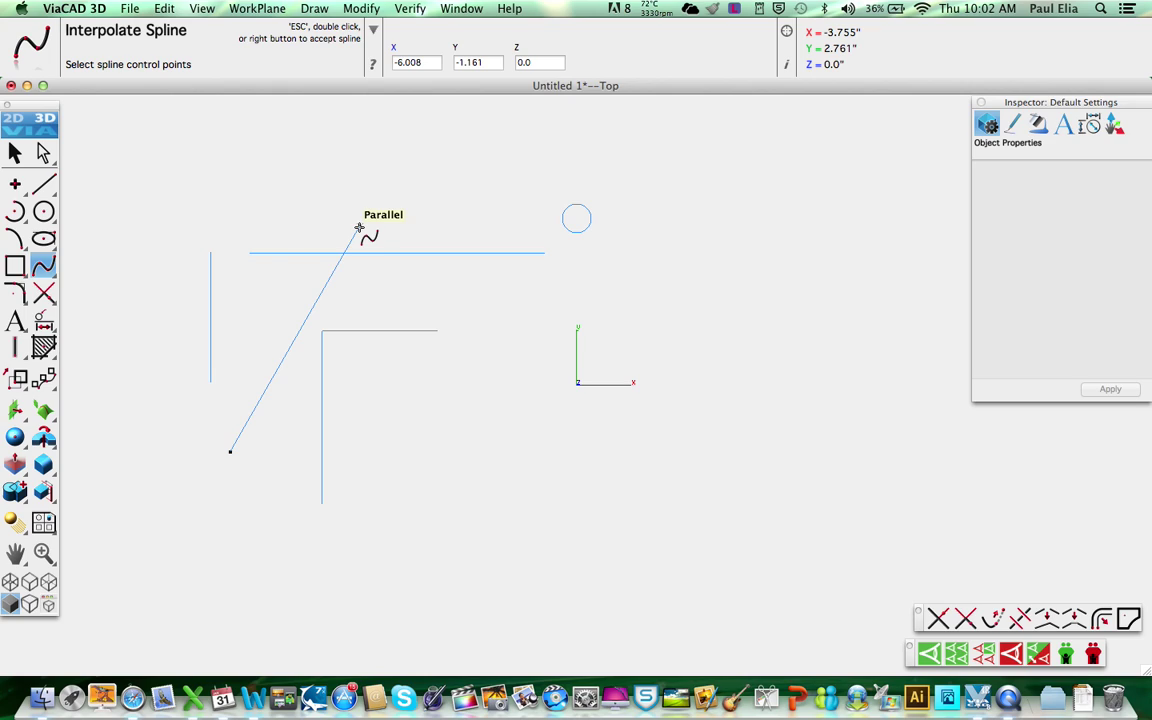
{"action": "left_click", "coordinate": [359, 228]}
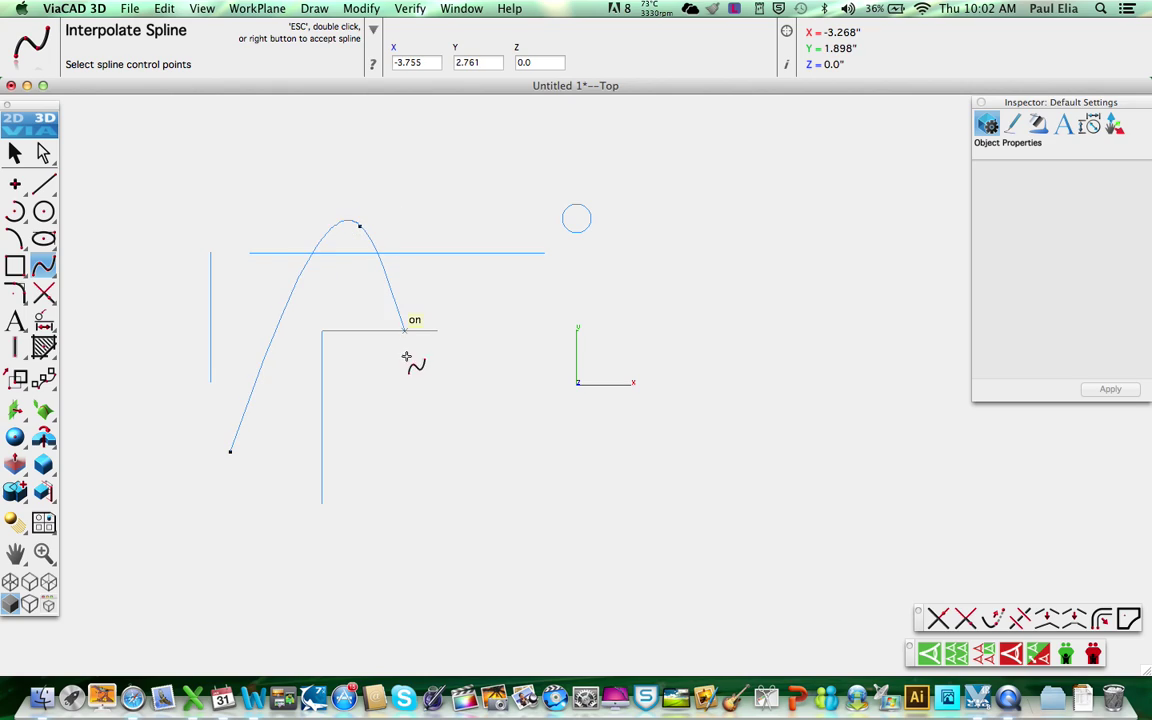
{"action": "left_click", "coordinate": [457, 568]}
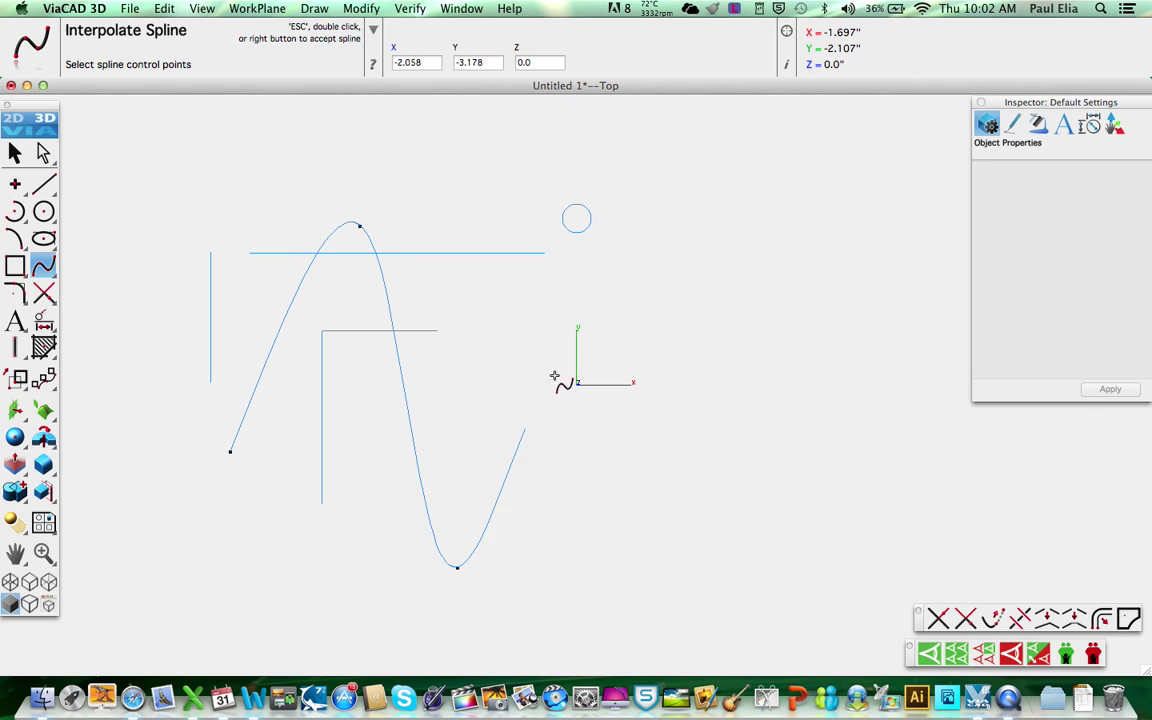
{"action": "left_click", "coordinate": [609, 278]}
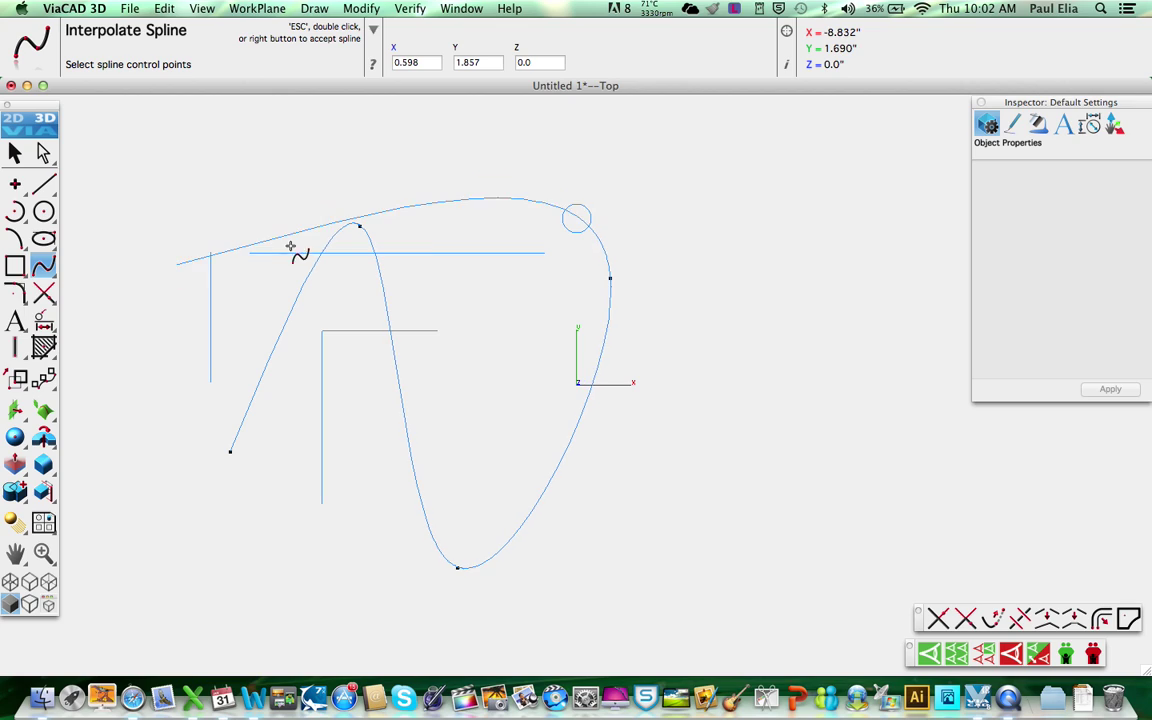
{"action": "double_click", "coordinate": [627, 228]}
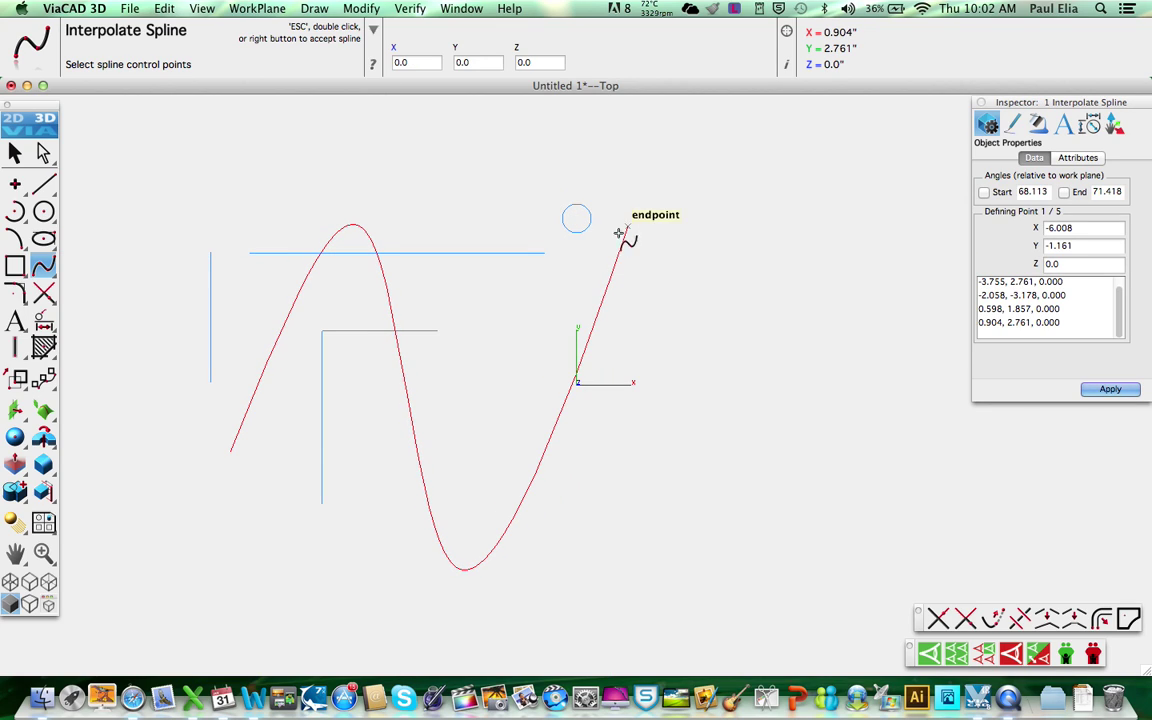
Draw a second, four-point interpolated spline from about X -5.3, Y -2.4 to X -0.3, Y 3.8, crossing the long horizontal line near its right end.
{"action": "left_click", "coordinate": [274, 522]}
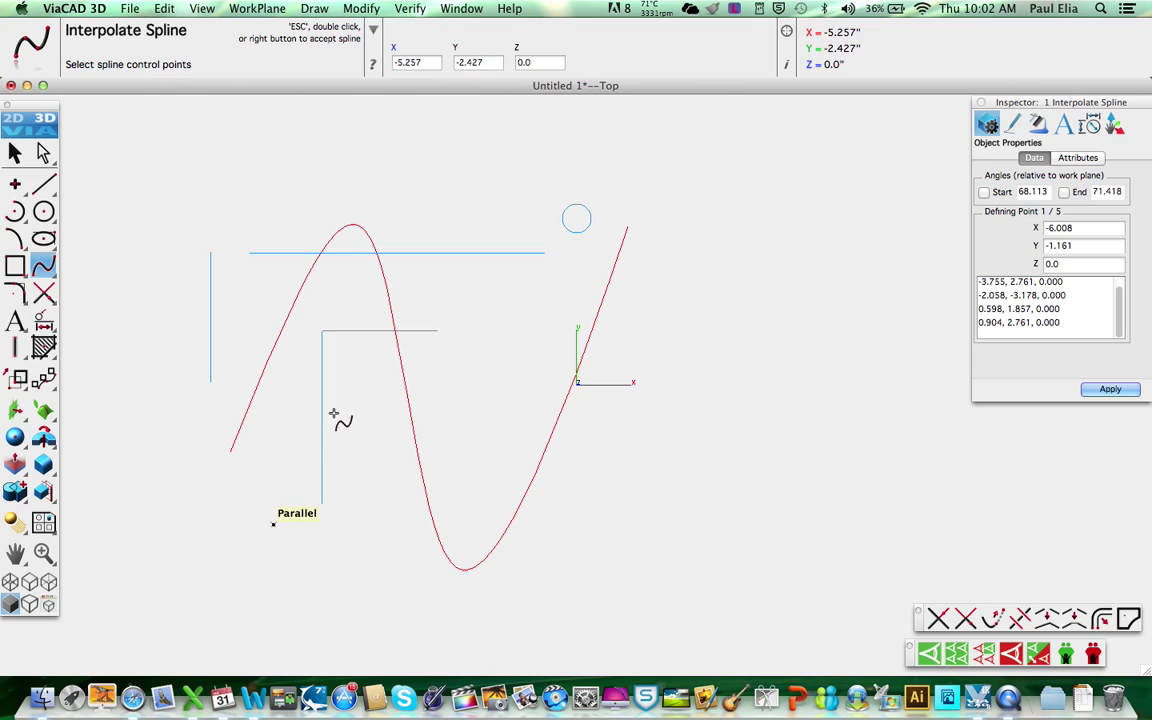
{"action": "left_click", "coordinate": [435, 272]}
{"action": "left_click", "coordinate": [480, 383]}
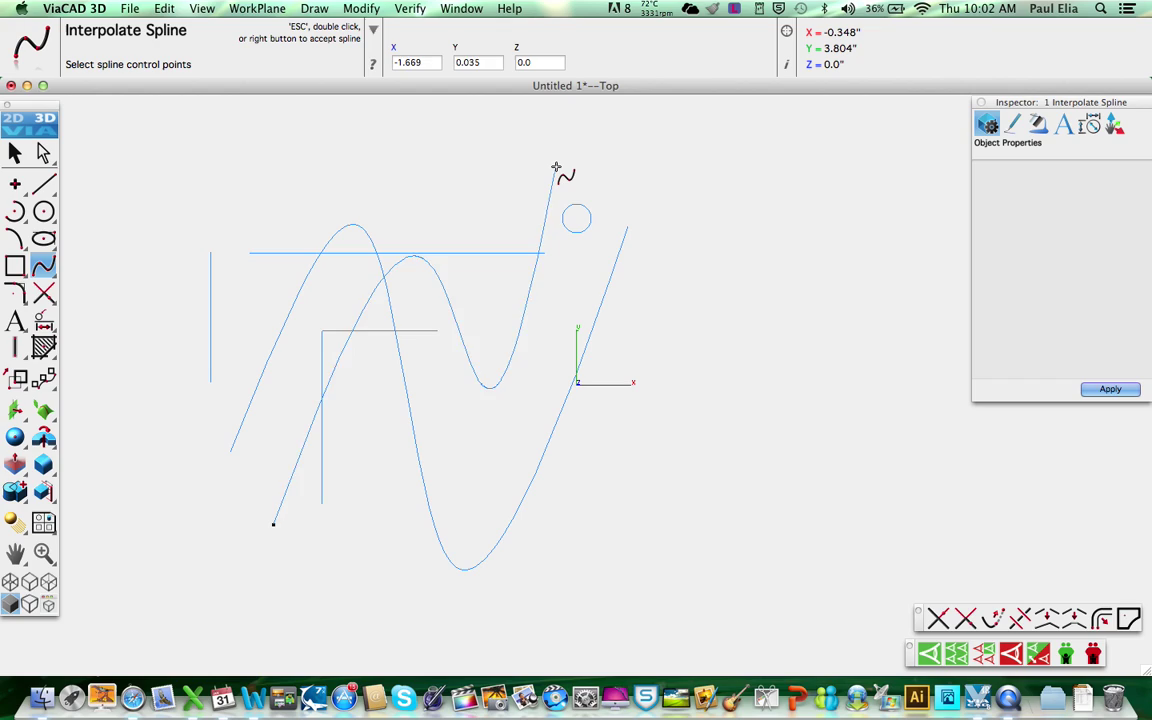
{"action": "double_click", "coordinate": [556, 166]}
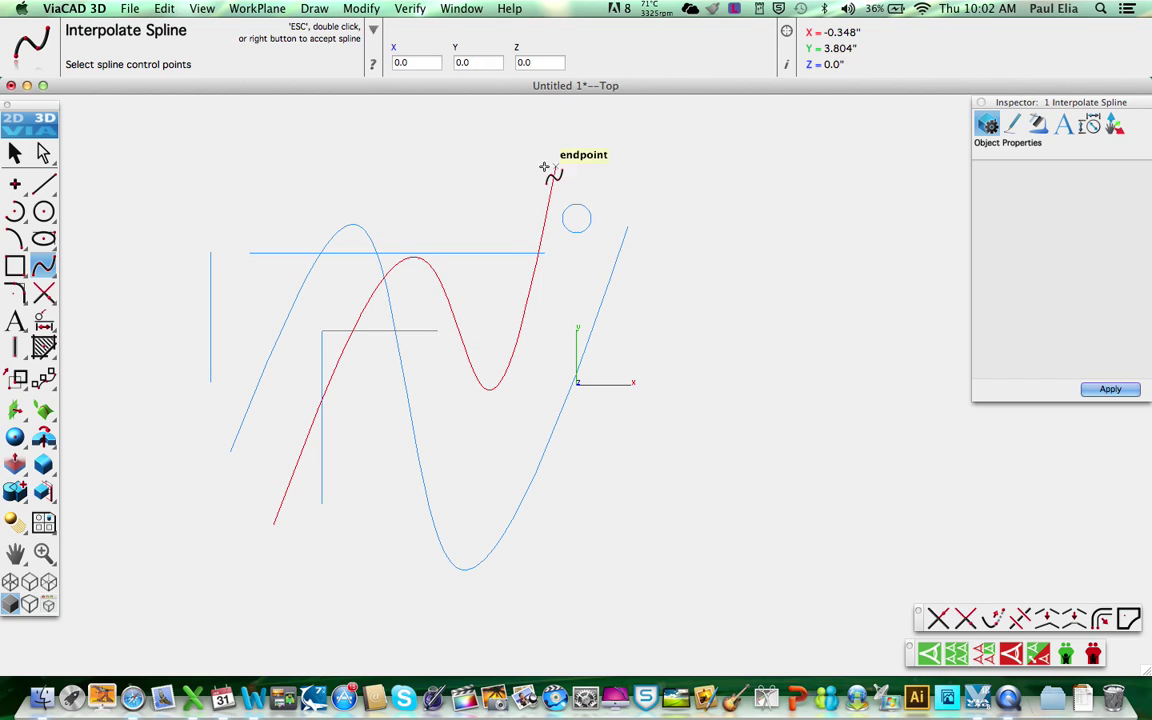
Corner-trim the long horizontal line and the second spline at their right-hand crossing, keeping the line's left part and the spline's lower part.
{"action": "left_click", "coordinate": [44, 294]}
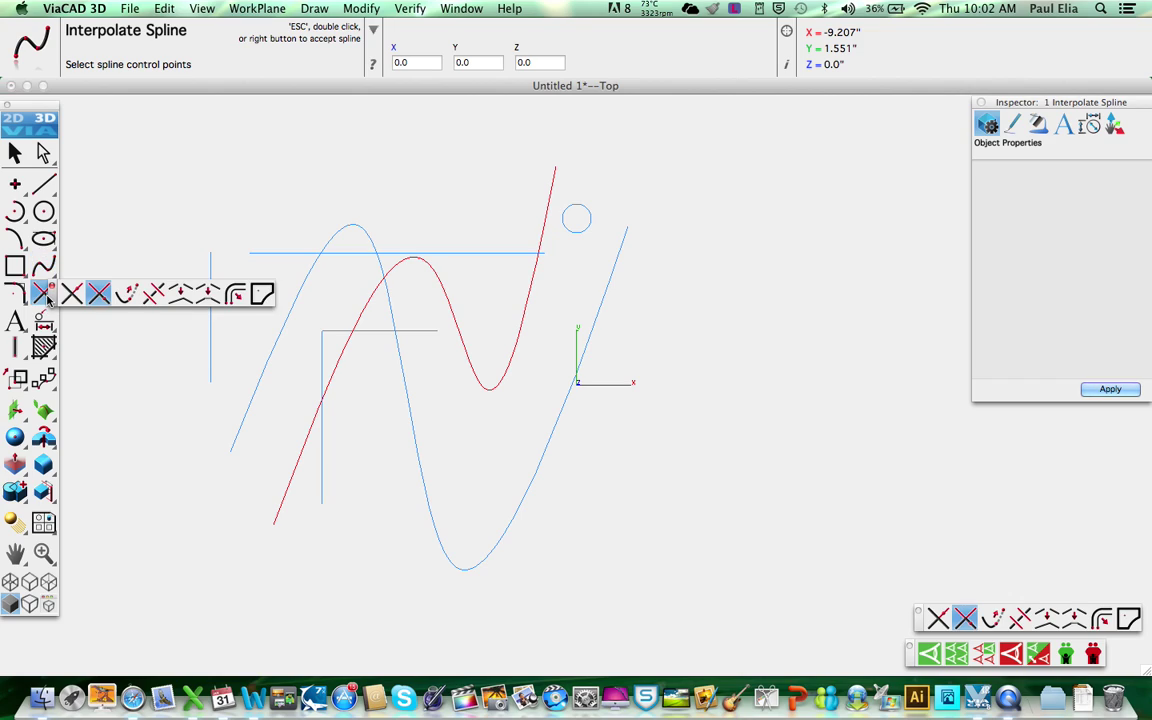
{"action": "left_click", "coordinate": [47, 299]}
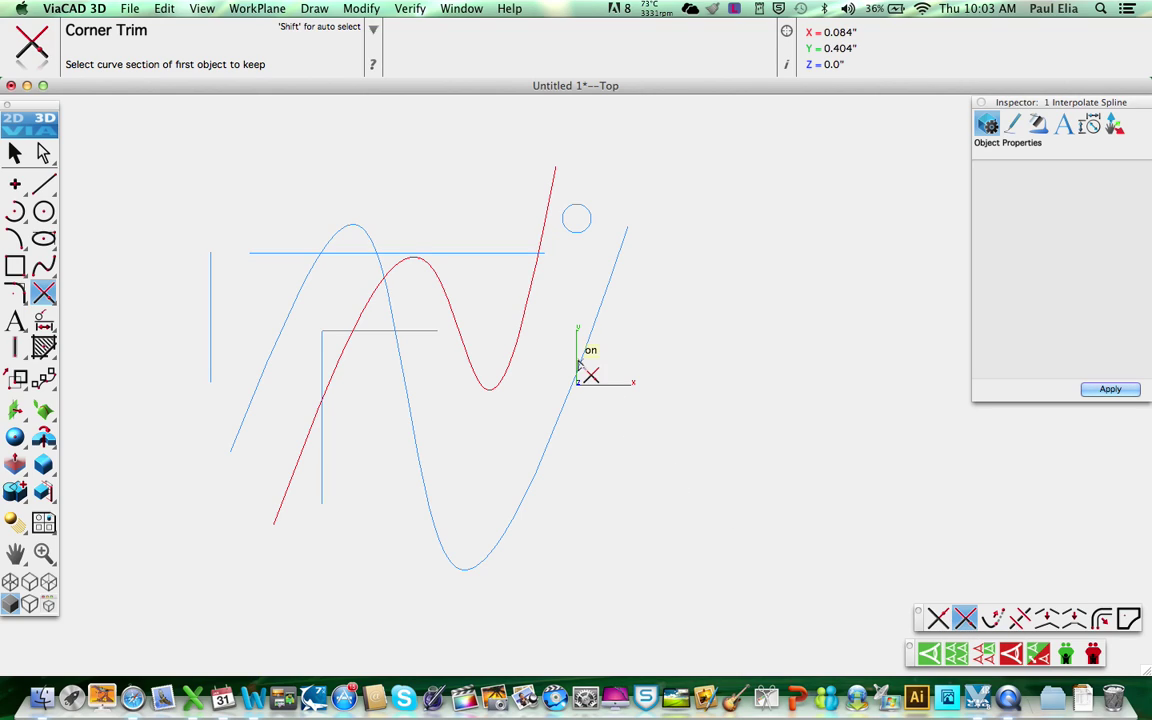
{"action": "left_click", "coordinate": [493, 256]}
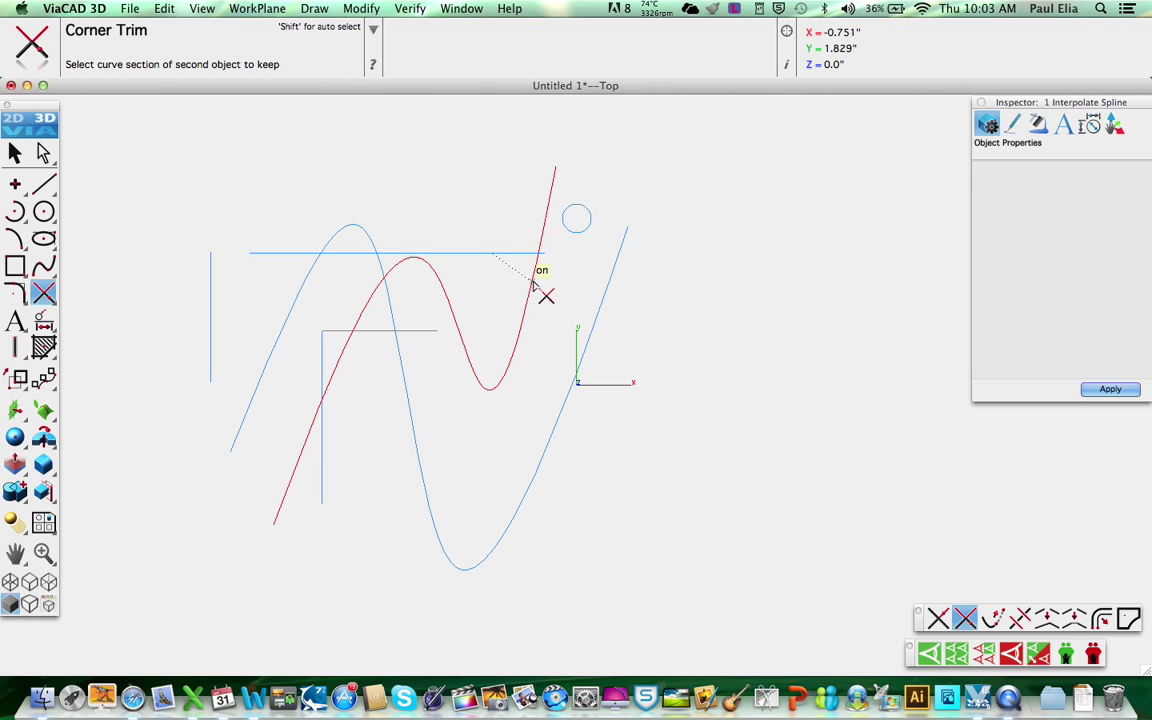
{"action": "left_click", "coordinate": [531, 284]}
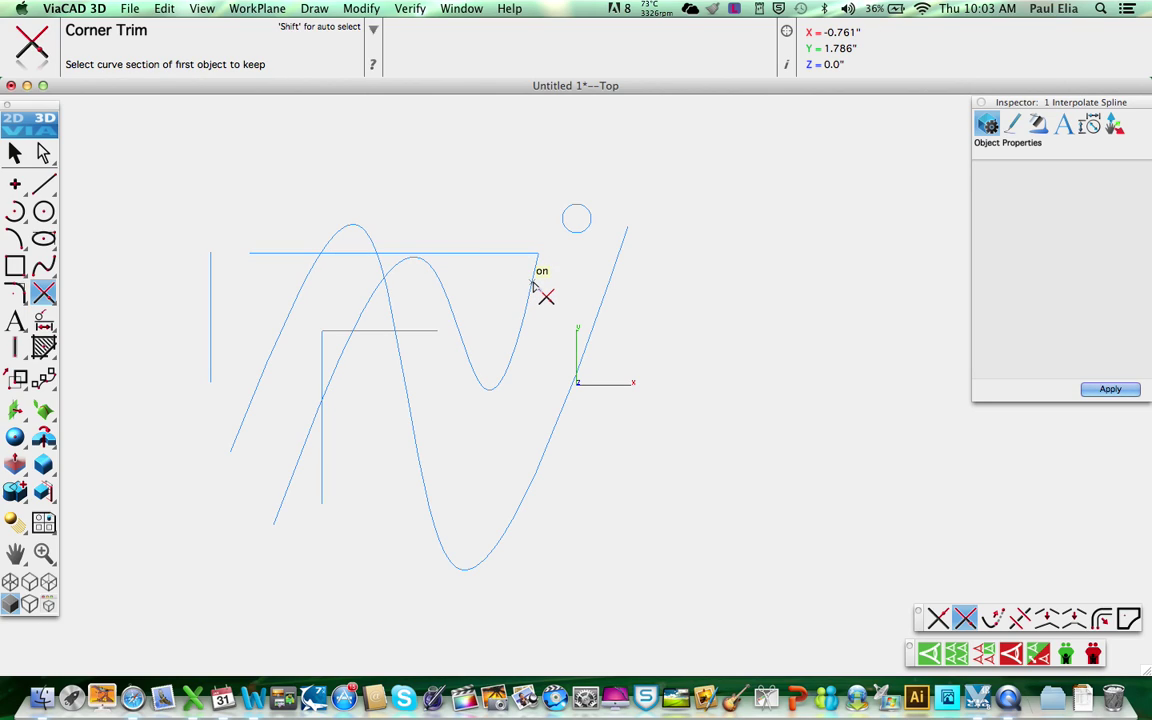